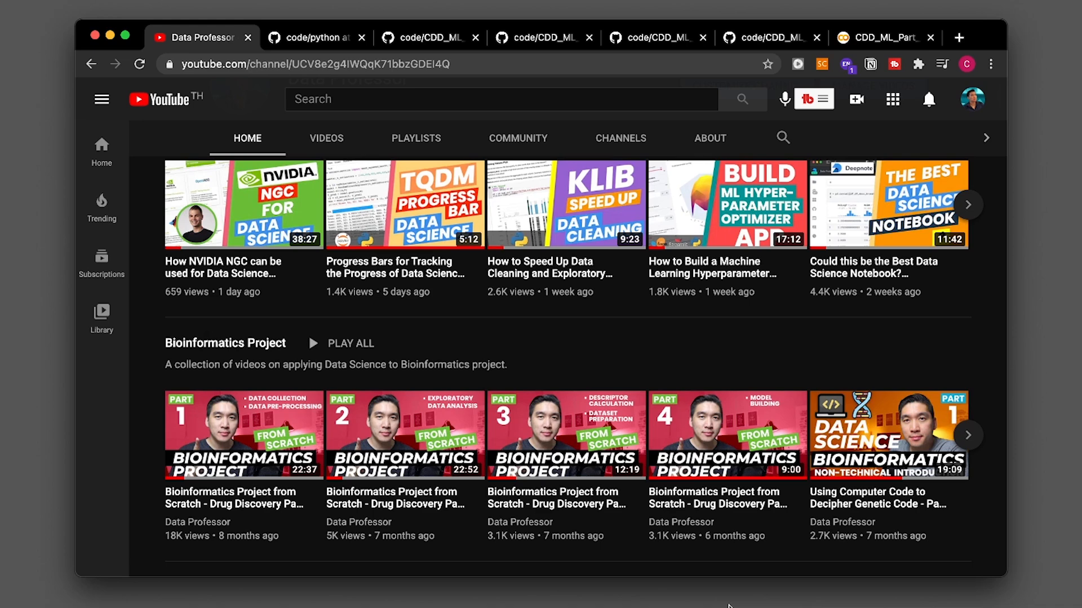
- Review the Part 1 bioactivity notebook's target table, then bring up the Part 2 notebook
{"action": "left_click", "coordinate": [427, 37]}
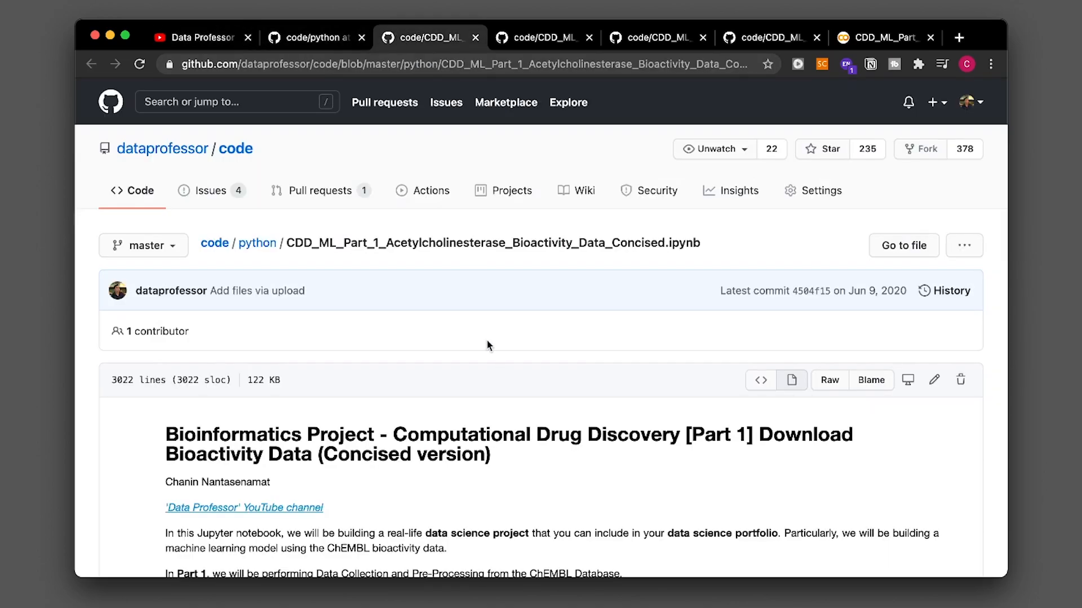
{"action": "scroll", "coordinate": [488, 345], "scroll_direction": "down", "scroll_amount": 5}
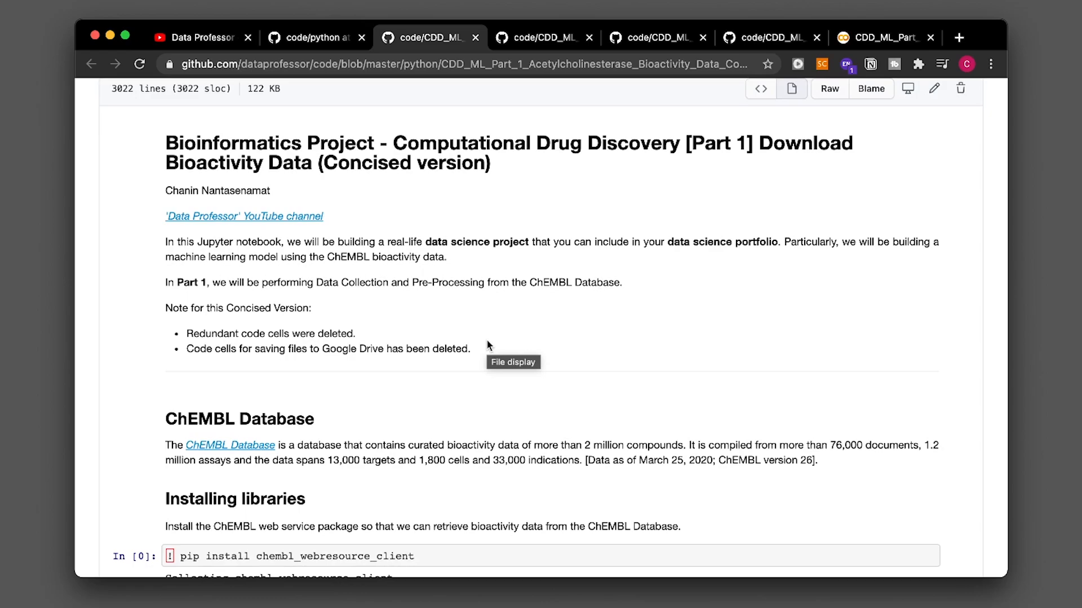
{"action": "scroll", "coordinate": [487, 346], "scroll_direction": "down", "scroll_amount": 2}
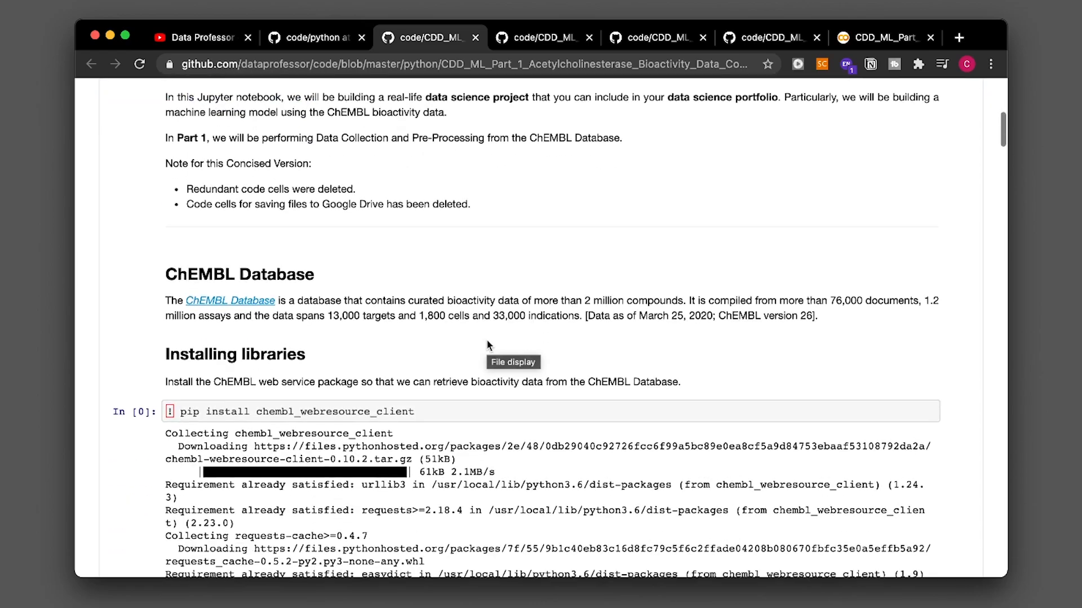
{"action": "scroll", "coordinate": [488, 345], "scroll_direction": "down", "scroll_amount": 2}
{"action": "scroll", "coordinate": [487, 345], "scroll_direction": "down", "scroll_amount": 5}
{"action": "scroll", "coordinate": [488, 345], "scroll_direction": "down", "scroll_amount": 1}
{"action": "scroll", "coordinate": [488, 345], "scroll_direction": "down", "scroll_amount": 3}
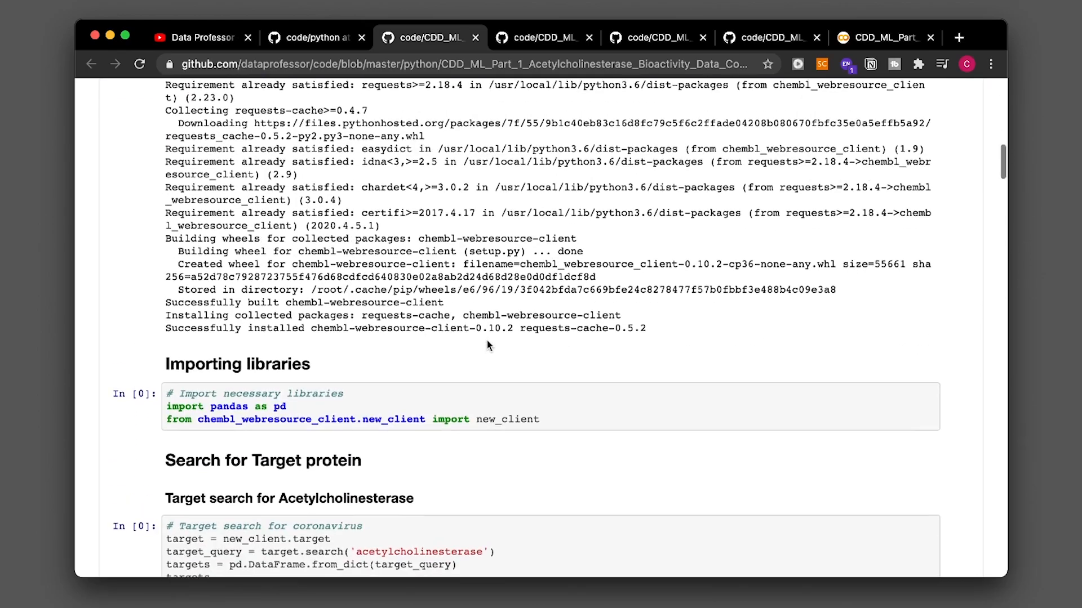
{"action": "scroll", "coordinate": [488, 345], "scroll_direction": "down", "scroll_amount": 1}
{"action": "scroll", "coordinate": [487, 345], "scroll_direction": "down", "scroll_amount": 1}
{"action": "scroll", "coordinate": [488, 345], "scroll_direction": "down", "scroll_amount": 1}
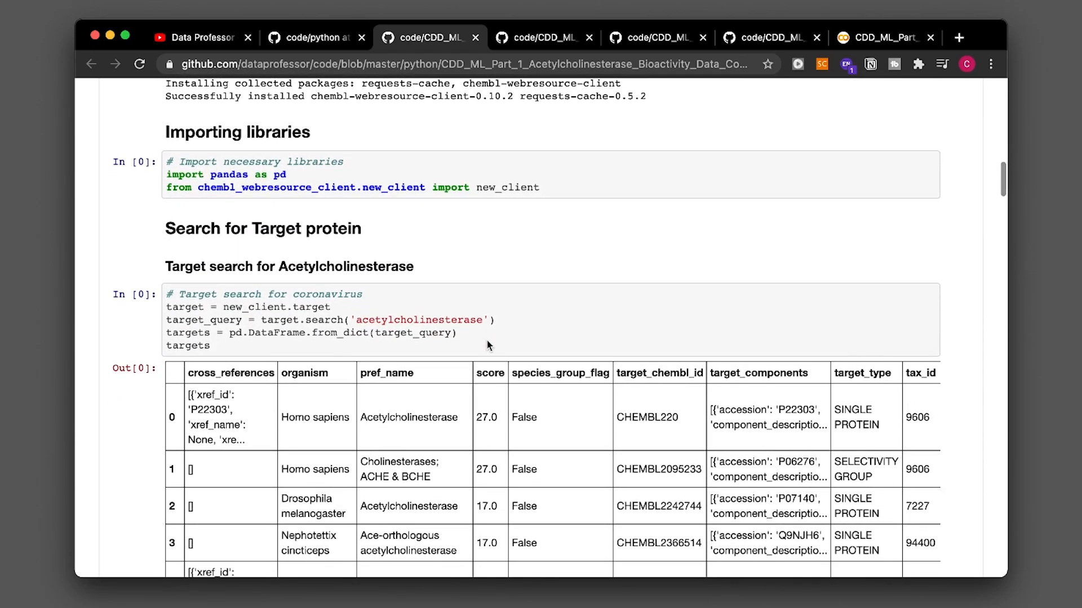
{"action": "scroll", "coordinate": [488, 344], "scroll_direction": "down", "scroll_amount": 1}
{"action": "scroll", "coordinate": [488, 345], "scroll_direction": "down", "scroll_amount": 1}
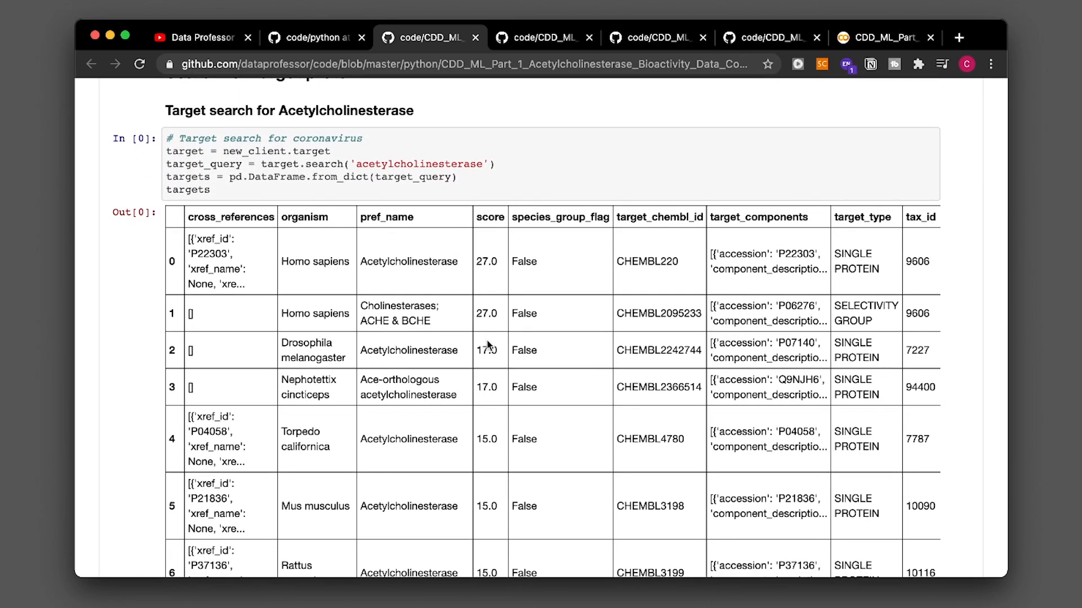
{"action": "scroll", "coordinate": [488, 345], "scroll_direction": "down", "scroll_amount": 1}
{"action": "scroll", "coordinate": [488, 346], "scroll_direction": "down", "scroll_amount": 2}
{"action": "scroll", "coordinate": [488, 345], "scroll_direction": "down", "scroll_amount": 1}
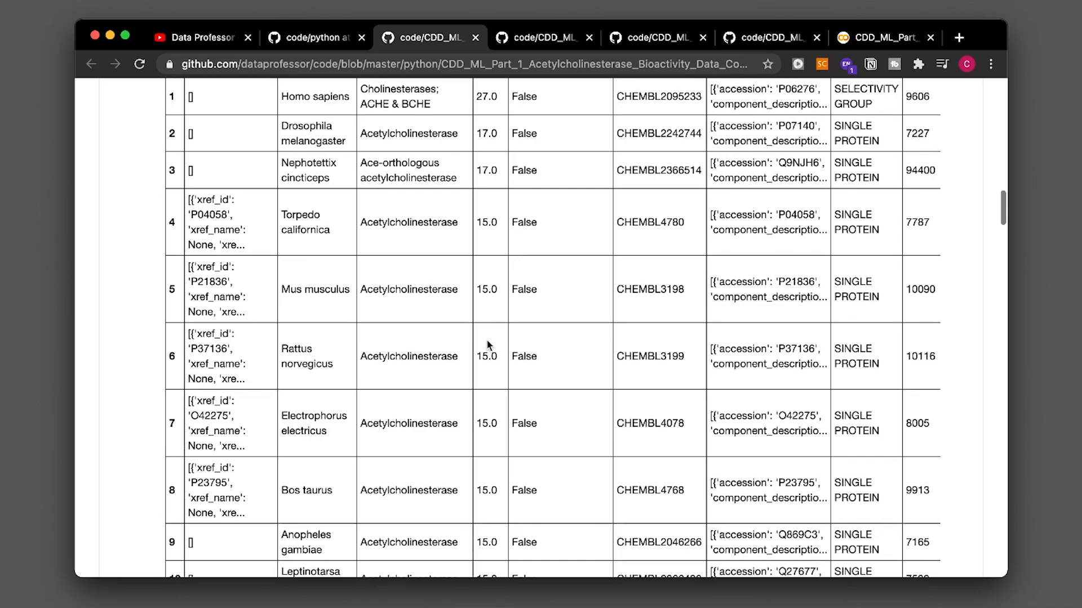
{"action": "scroll", "coordinate": [488, 345], "scroll_direction": "down", "scroll_amount": 2}
{"action": "scroll", "coordinate": [488, 345], "scroll_direction": "down", "scroll_amount": 1}
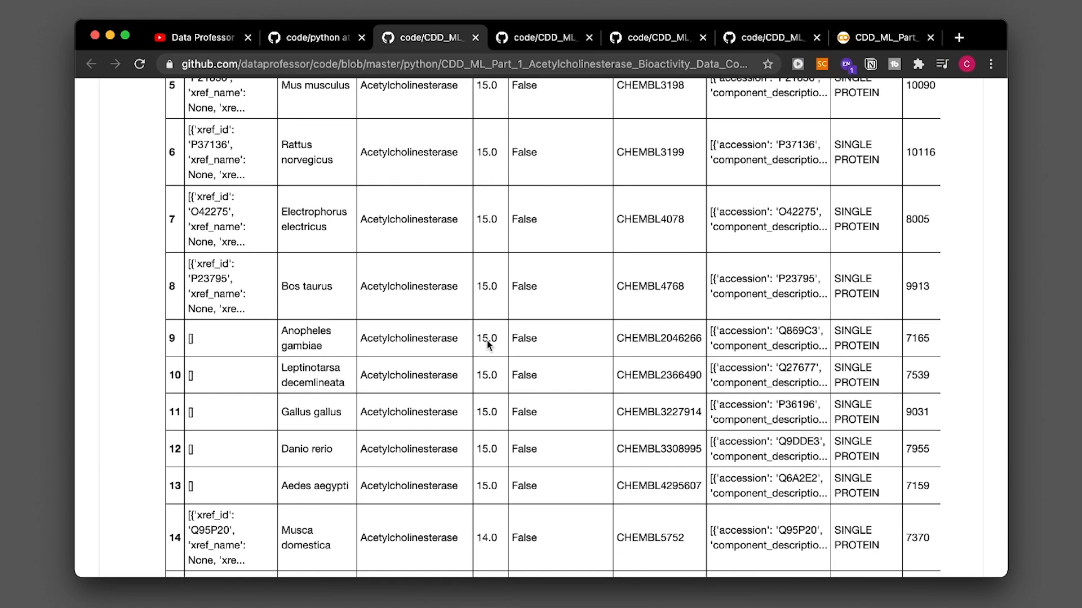
{"action": "scroll", "coordinate": [488, 345], "scroll_direction": "down", "scroll_amount": 2}
{"action": "scroll", "coordinate": [487, 345], "scroll_direction": "down", "scroll_amount": 1}
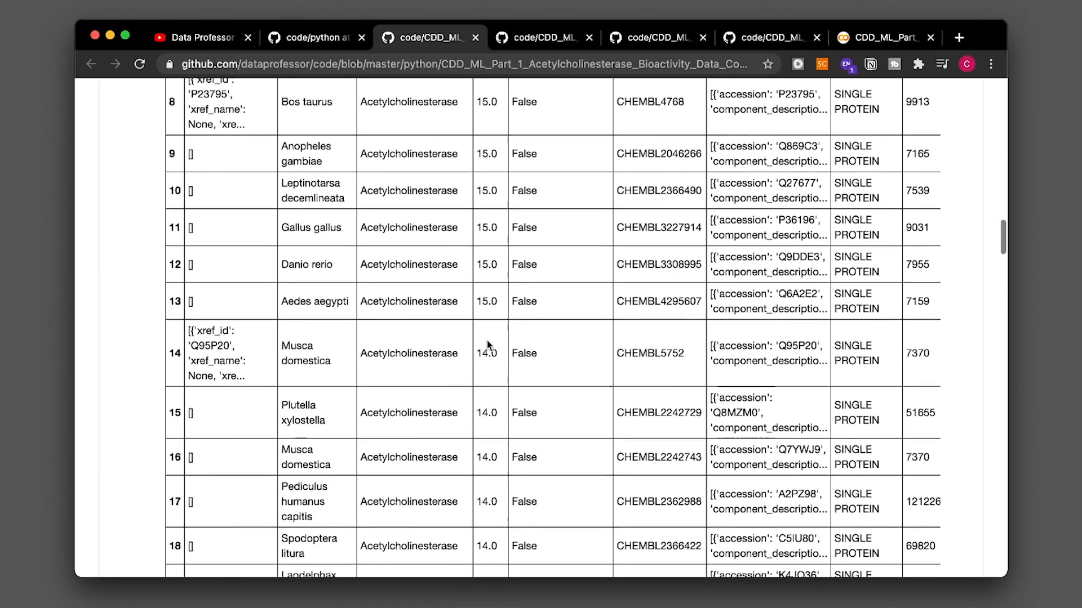
{"action": "scroll", "coordinate": [488, 345], "scroll_direction": "down", "scroll_amount": 1}
{"action": "scroll", "coordinate": [488, 345], "scroll_direction": "down", "scroll_amount": 1}
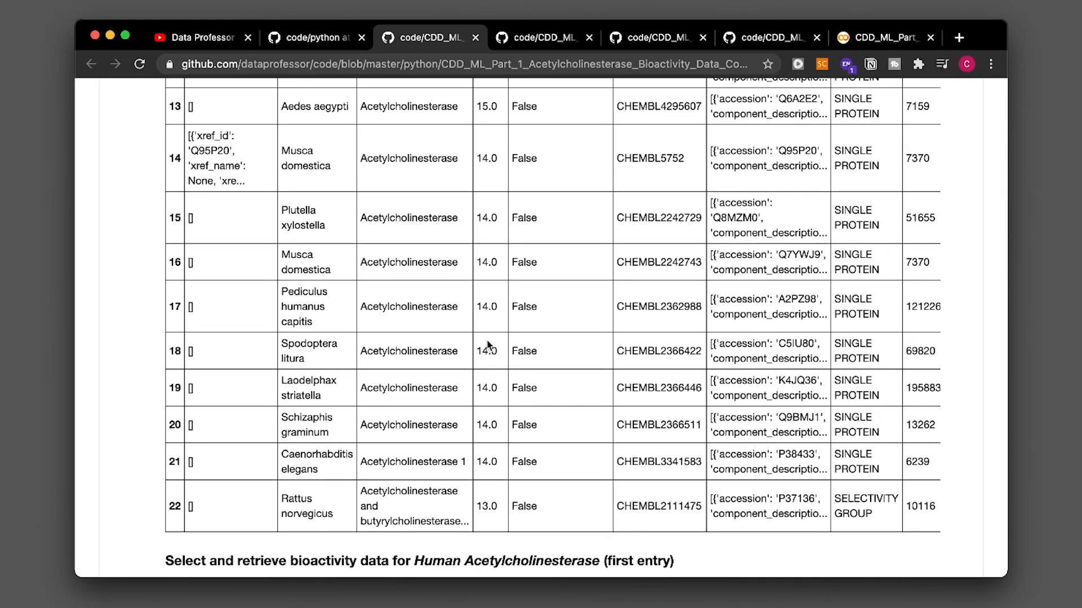
{"action": "scroll", "coordinate": [488, 345], "scroll_direction": "down", "scroll_amount": 2}
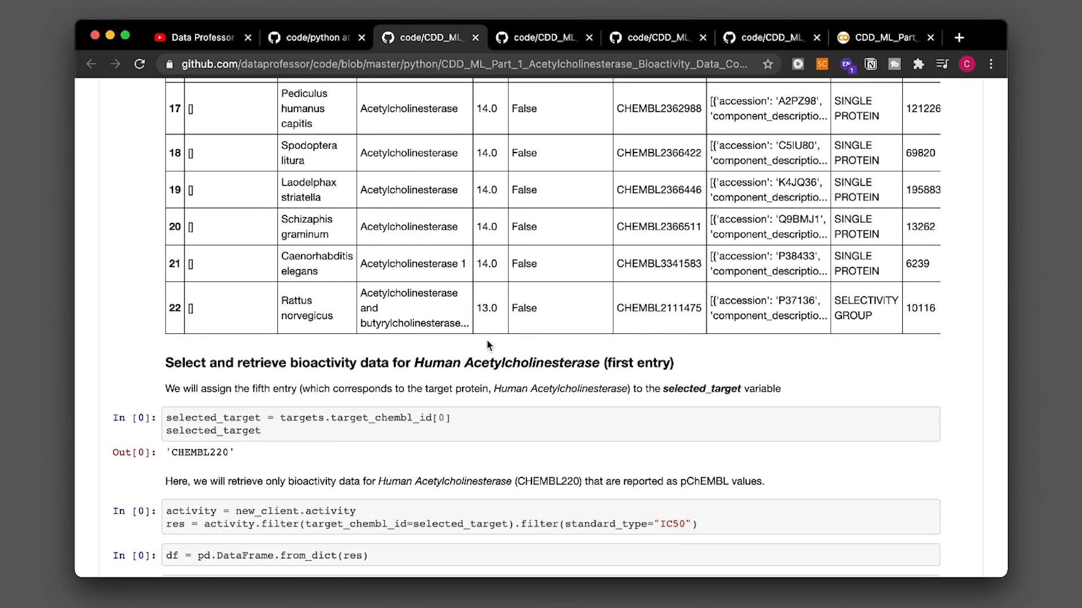
{"action": "scroll", "coordinate": [488, 345], "scroll_direction": "down", "scroll_amount": 1}
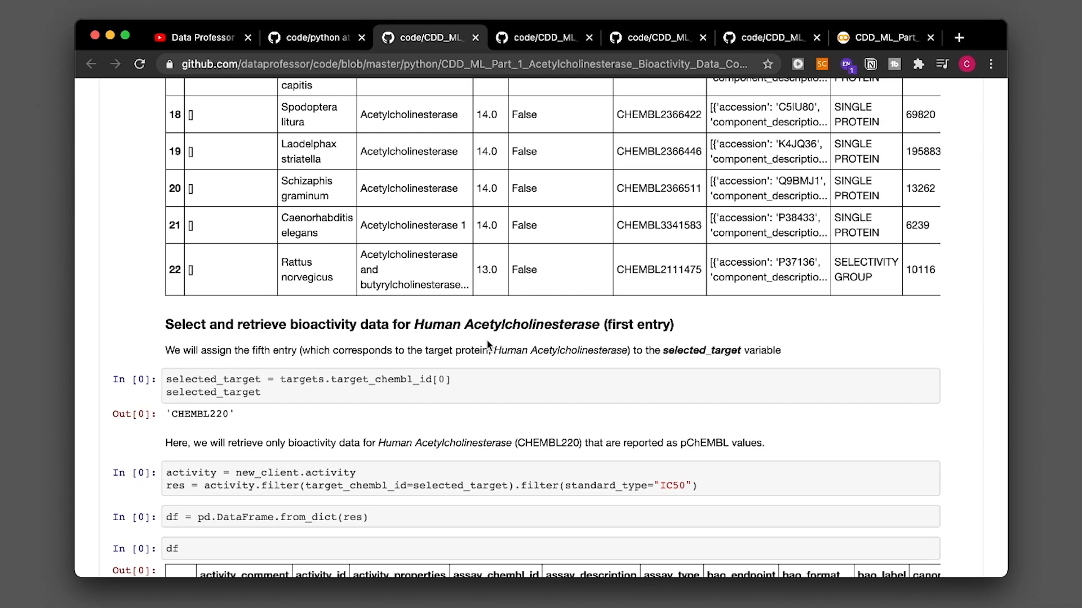
{"action": "left_click", "coordinate": [546, 38]}
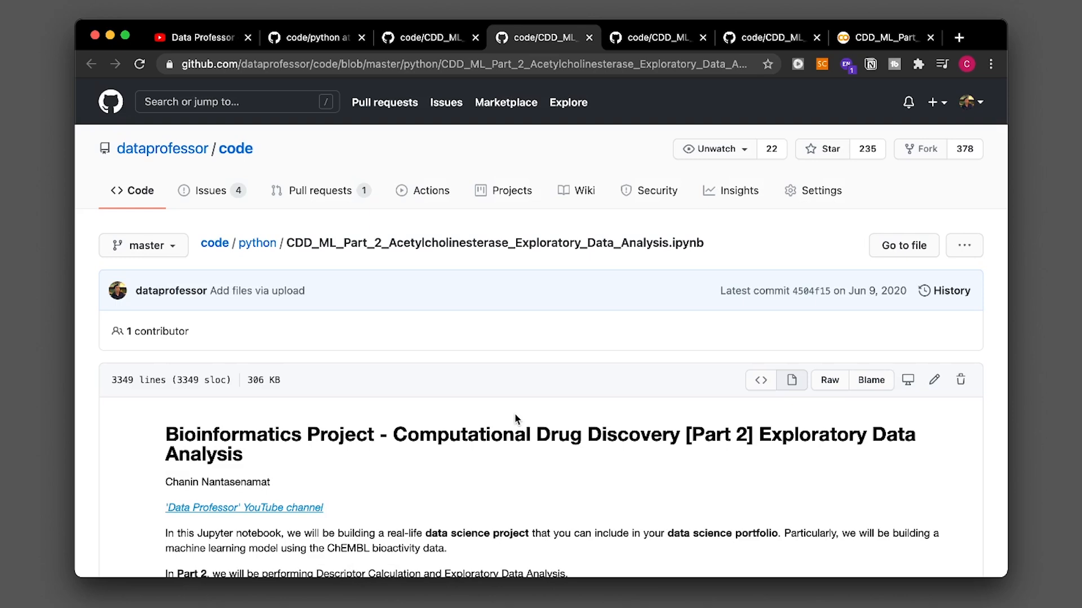
{"action": "scroll", "coordinate": [515, 419], "scroll_direction": "down", "scroll_amount": 1}
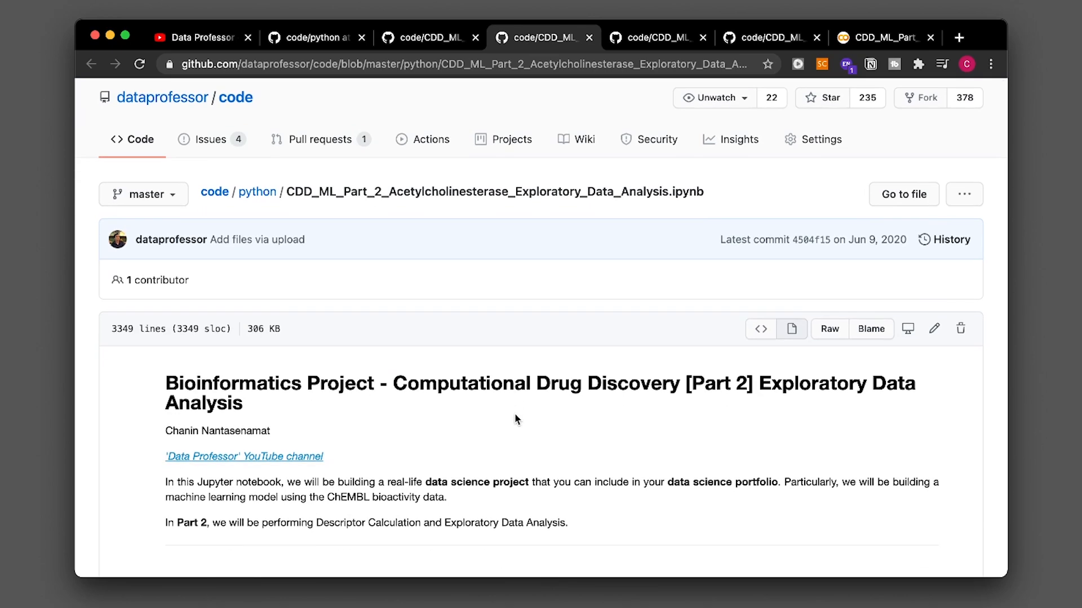
{"action": "scroll", "coordinate": [515, 420], "scroll_direction": "down", "scroll_amount": 3}
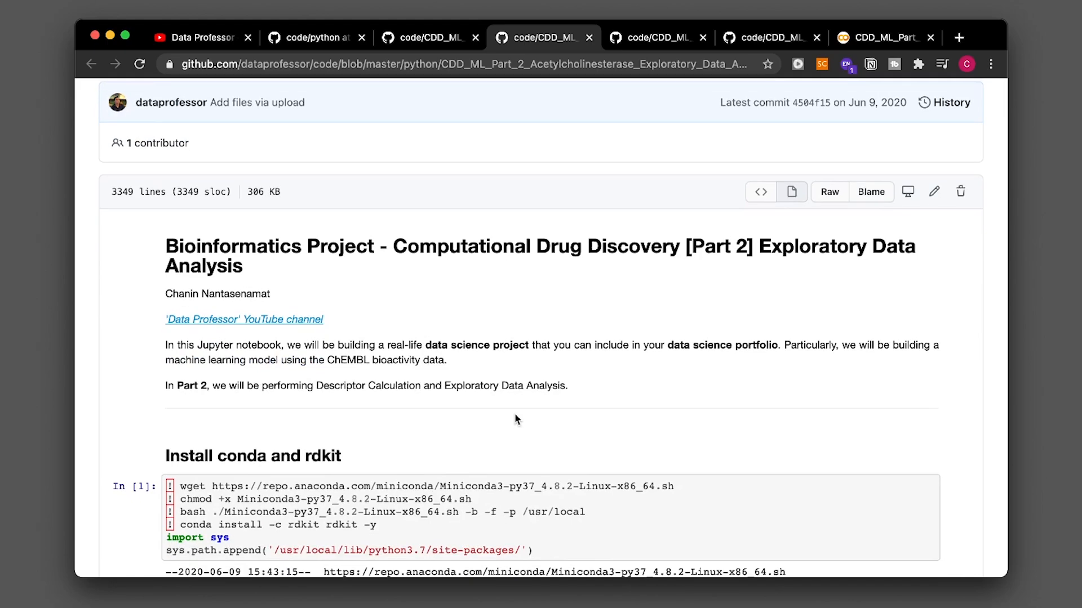
{"action": "scroll", "coordinate": [516, 419], "scroll_direction": "down", "scroll_amount": 1}
{"action": "scroll", "coordinate": [515, 419], "scroll_direction": "down", "scroll_amount": 1}
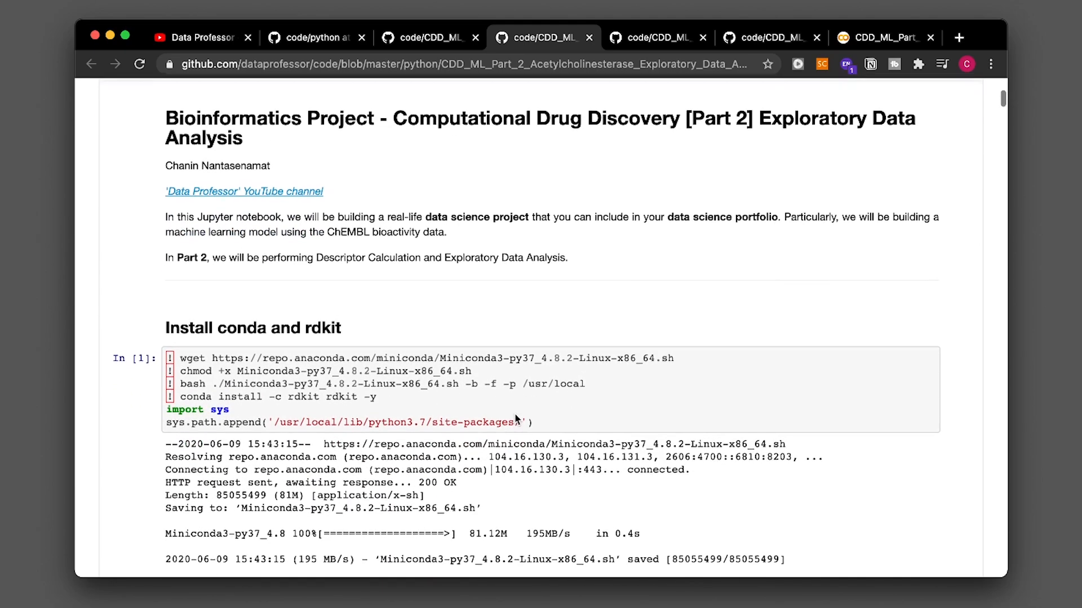
{"action": "scroll", "coordinate": [516, 420], "scroll_direction": "down", "scroll_amount": 1}
{"action": "scroll", "coordinate": [597, 437], "scroll_direction": "down", "scroll_amount": 1}
{"action": "scroll", "coordinate": [597, 437], "scroll_direction": "down", "scroll_amount": 5}
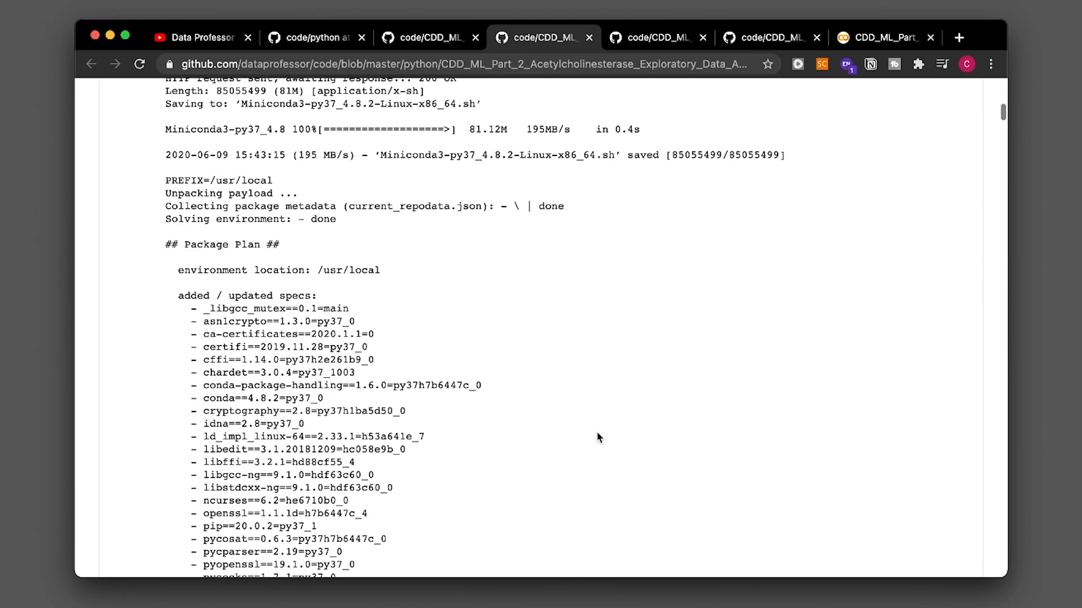
{"action": "scroll", "coordinate": [596, 437], "scroll_direction": "down", "scroll_amount": 3}
{"action": "scroll", "coordinate": [596, 438], "scroll_direction": "down", "scroll_amount": 1}
{"action": "scroll", "coordinate": [597, 438], "scroll_direction": "down", "scroll_amount": 5}
{"action": "scroll", "coordinate": [596, 436], "scroll_direction": "down", "scroll_amount": 5}
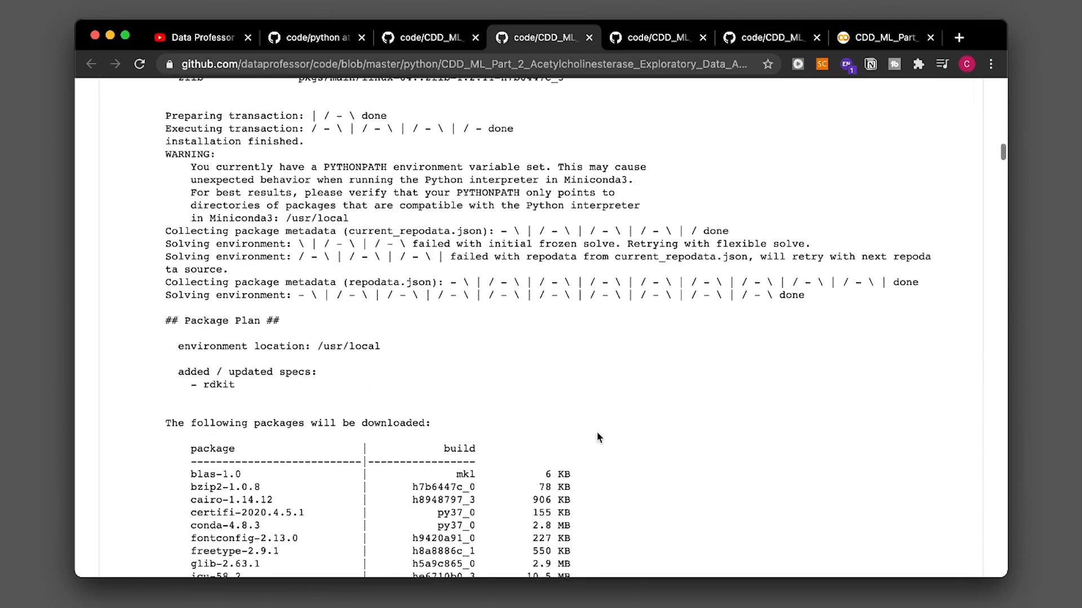
{"action": "scroll", "coordinate": [597, 438], "scroll_direction": "down", "scroll_amount": 5}
{"action": "scroll", "coordinate": [597, 437], "scroll_direction": "down", "scroll_amount": 10}
{"action": "scroll", "coordinate": [597, 437], "scroll_direction": "down", "scroll_amount": 1}
{"action": "scroll", "coordinate": [597, 437], "scroll_direction": "down", "scroll_amount": 10}
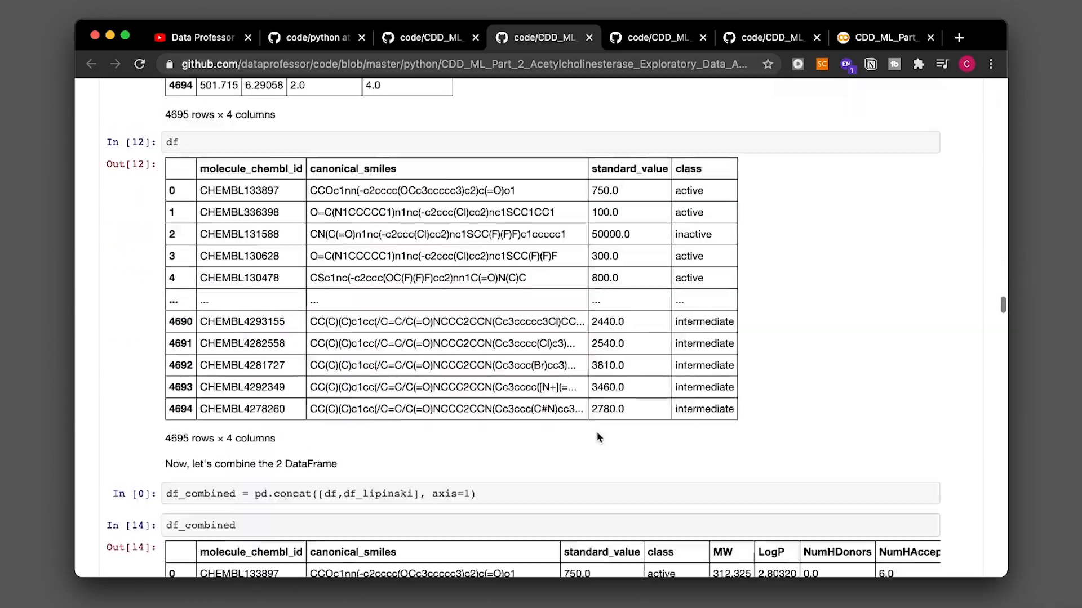
{"action": "scroll", "coordinate": [597, 438], "scroll_direction": "down", "scroll_amount": 2}
{"action": "scroll", "coordinate": [596, 435], "scroll_direction": "down", "scroll_amount": 10}
{"action": "scroll", "coordinate": [597, 434], "scroll_direction": "down", "scroll_amount": 2}
{"action": "scroll", "coordinate": [597, 435], "scroll_direction": "down", "scroll_amount": 10}
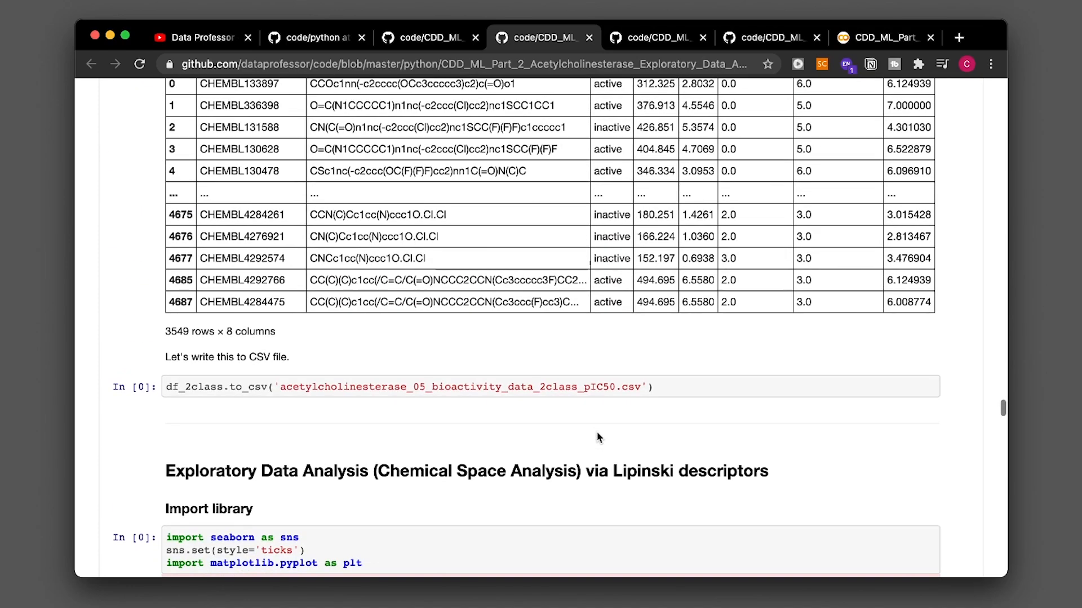
{"action": "scroll", "coordinate": [597, 435], "scroll_direction": "down", "scroll_amount": 3}
{"action": "scroll", "coordinate": [597, 436], "scroll_direction": "down", "scroll_amount": 1}
{"action": "scroll", "coordinate": [597, 437], "scroll_direction": "down", "scroll_amount": 5}
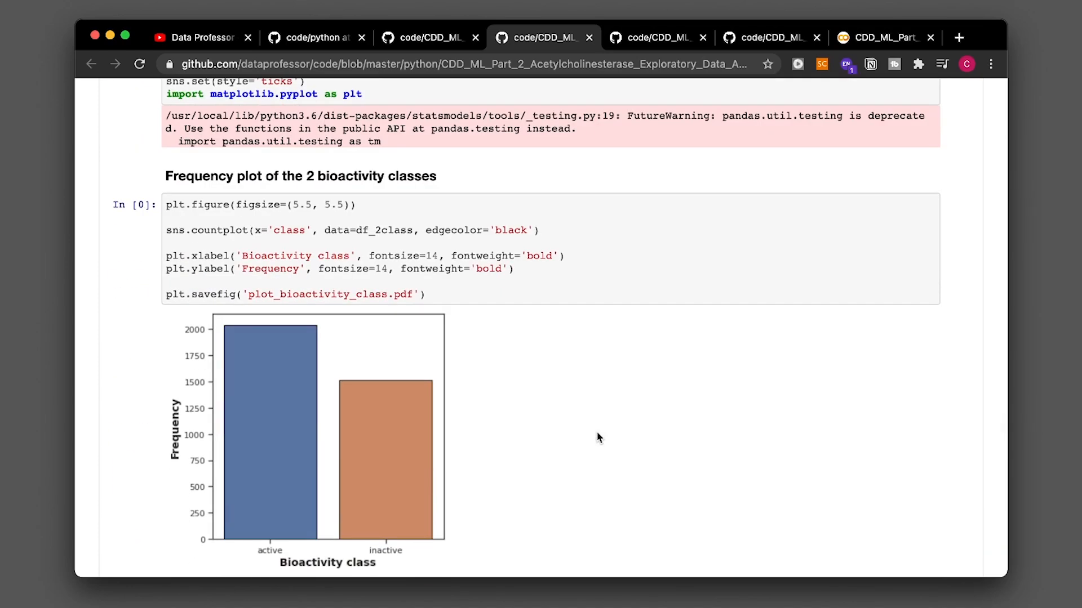
{"action": "scroll", "coordinate": [619, 360], "scroll_direction": "down", "scroll_amount": 2}
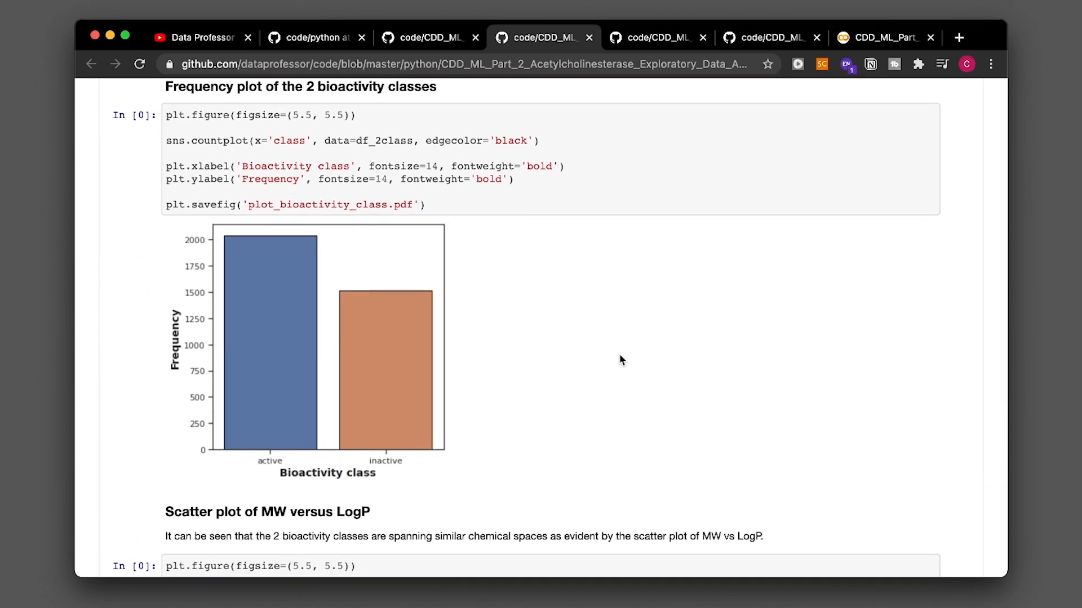
{"action": "scroll", "coordinate": [622, 327], "scroll_direction": "down", "scroll_amount": 6}
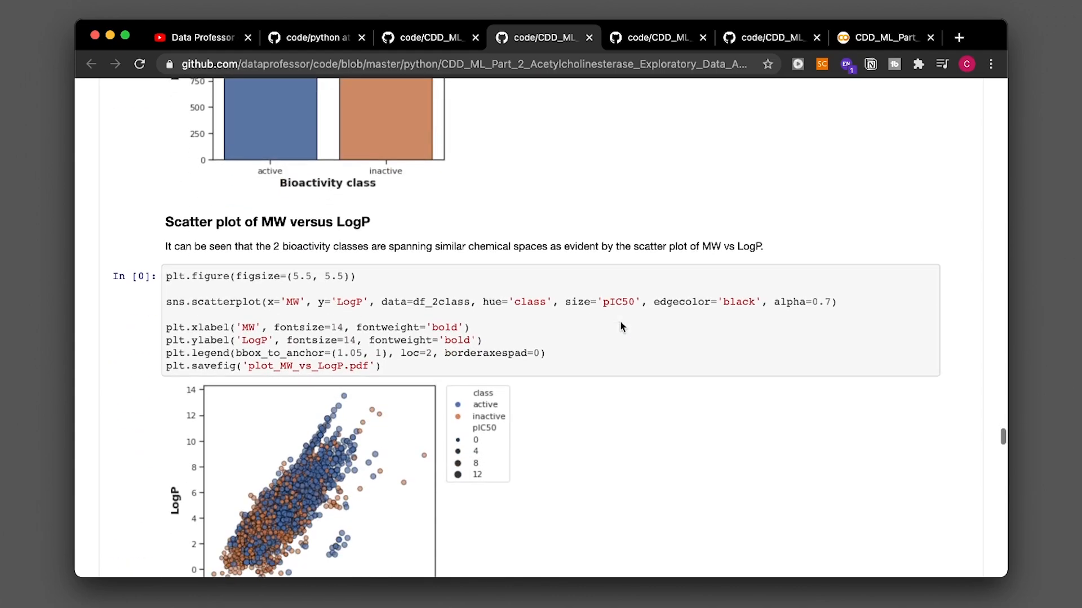
{"action": "scroll", "coordinate": [635, 273], "scroll_direction": "down", "scroll_amount": 4}
{"action": "scroll", "coordinate": [642, 203], "scroll_direction": "down", "scroll_amount": 3}
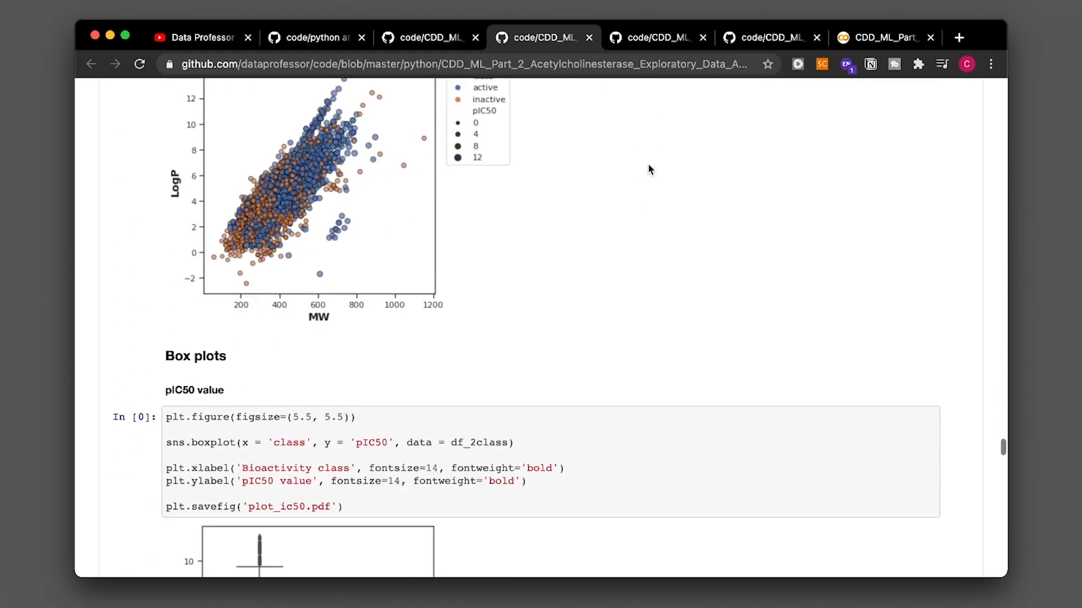
{"action": "scroll", "coordinate": [651, 161], "scroll_direction": "down", "scroll_amount": 4}
{"action": "scroll", "coordinate": [663, 112], "scroll_direction": "down", "scroll_amount": 5}
{"action": "scroll", "coordinate": [663, 112], "scroll_direction": "down", "scroll_amount": 1}
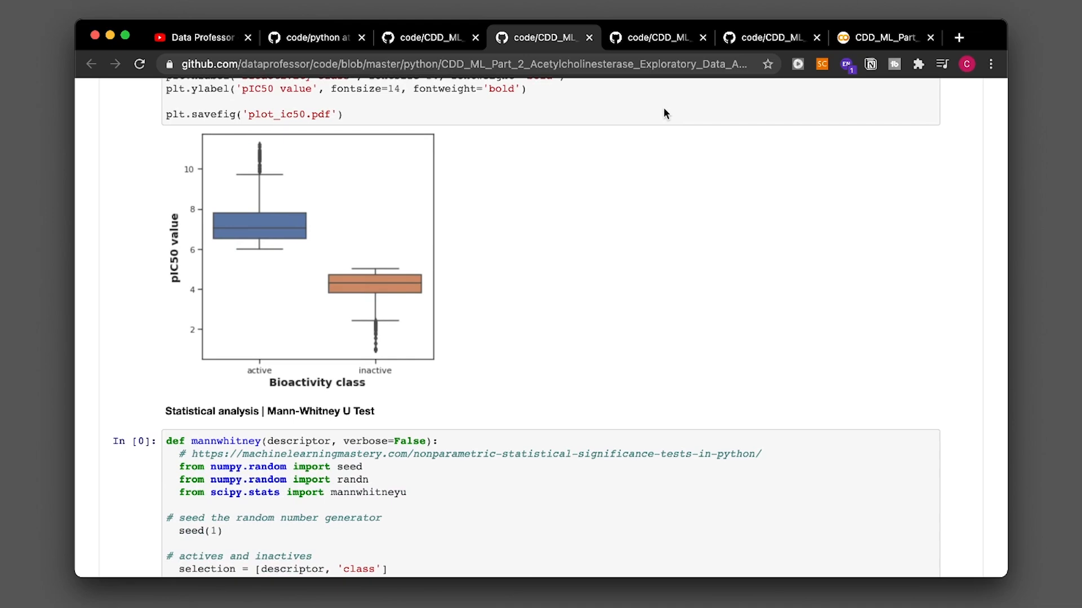
{"action": "scroll", "coordinate": [663, 109], "scroll_direction": "down", "scroll_amount": 5}
{"action": "scroll", "coordinate": [662, 110], "scroll_direction": "down", "scroll_amount": 3}
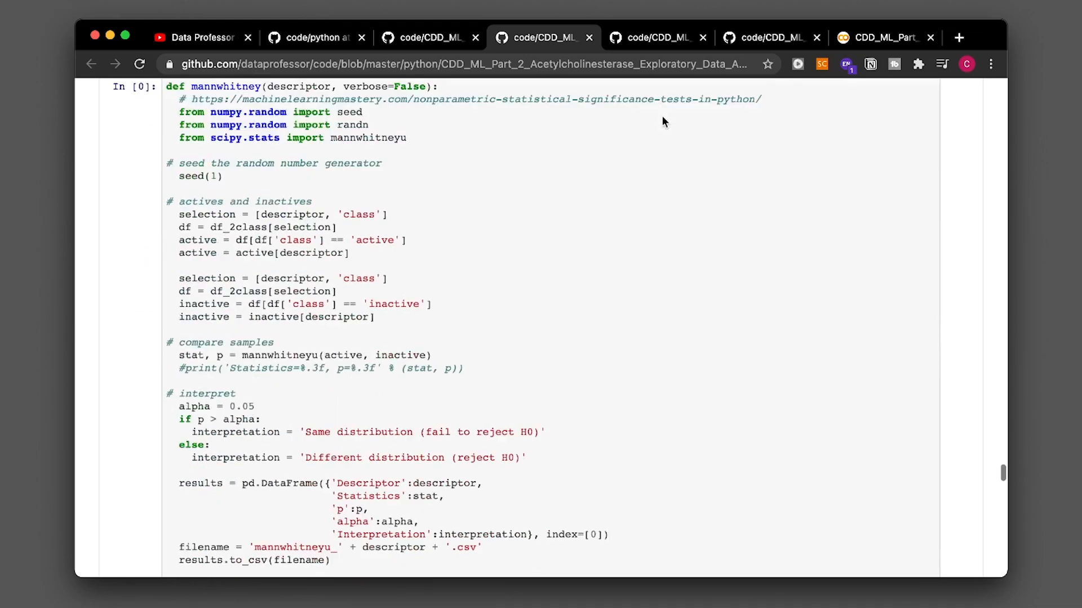
{"action": "scroll", "coordinate": [662, 117], "scroll_direction": "down", "scroll_amount": 3}
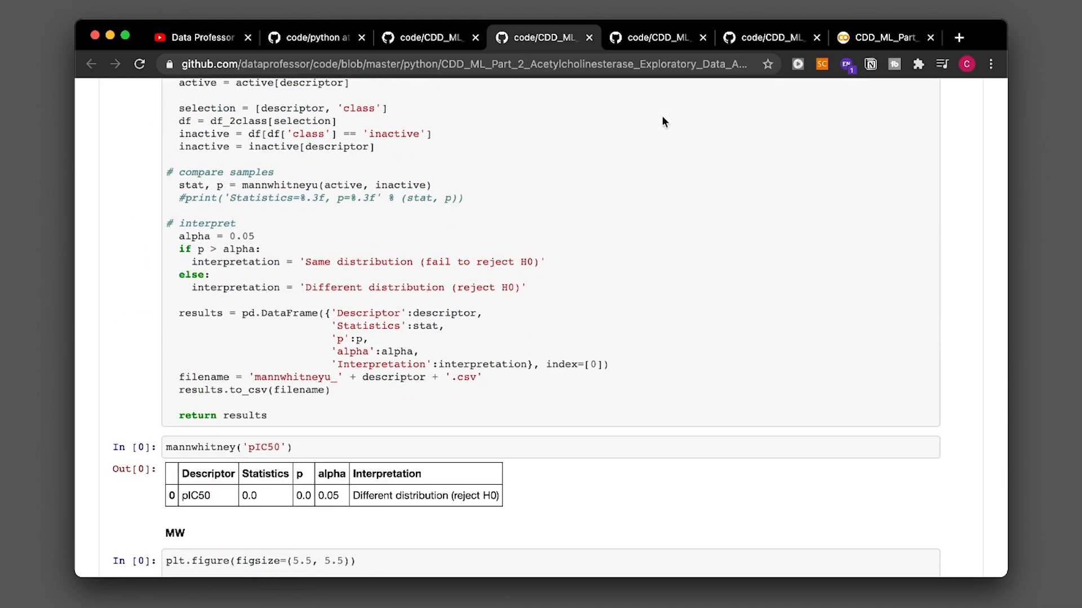
{"action": "scroll", "coordinate": [663, 114], "scroll_direction": "down", "scroll_amount": 3}
- Bring up the Part 3 descriptor calculation and dataset preparation notebook on GitHub
{"action": "left_click", "coordinate": [656, 38]}
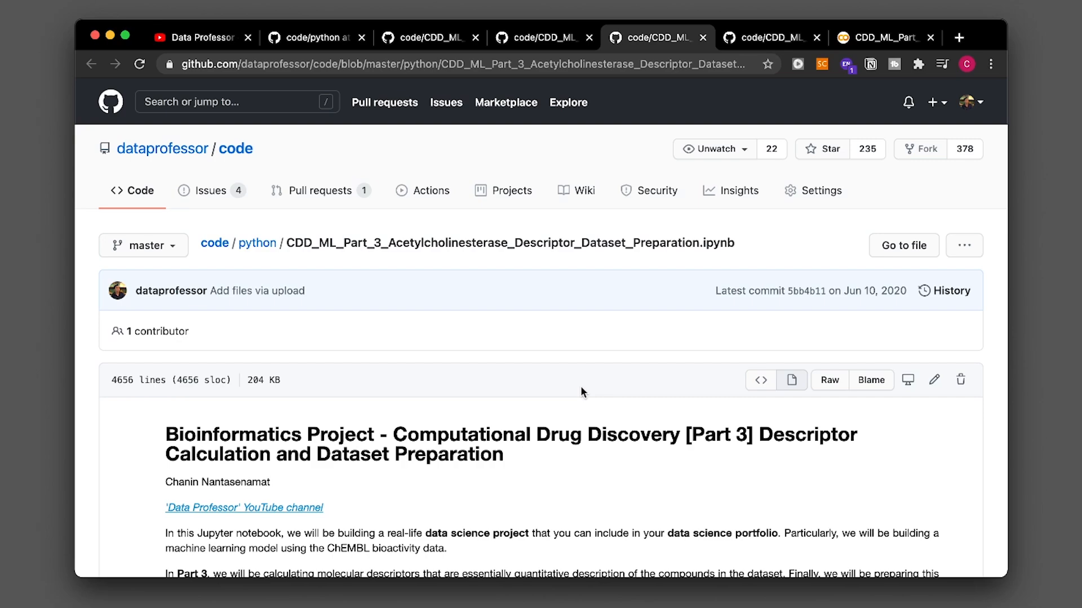
{"action": "scroll", "coordinate": [581, 387], "scroll_direction": "down", "scroll_amount": 5}
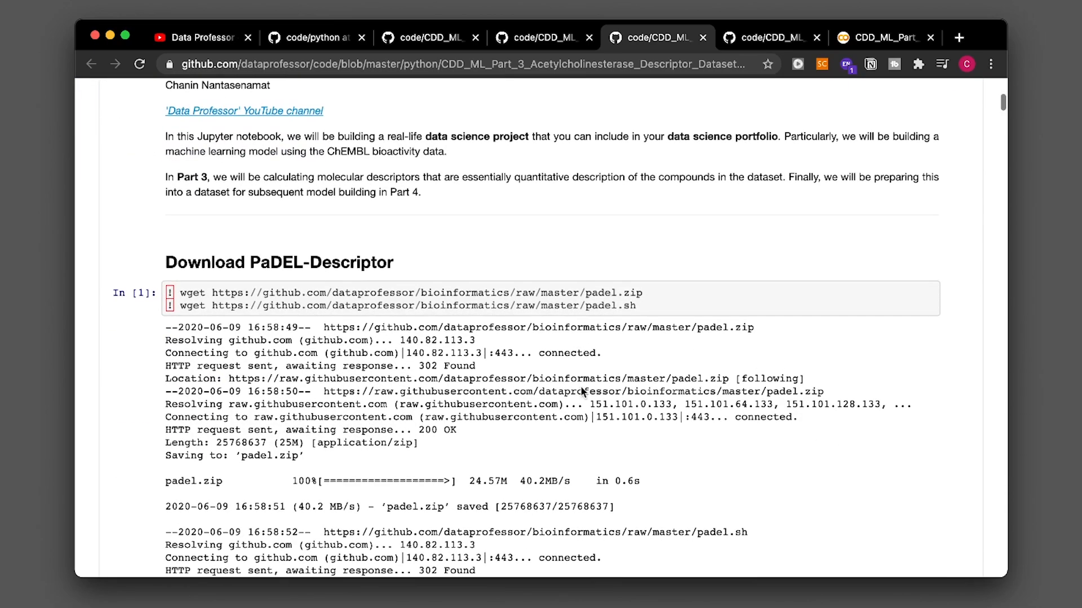
{"action": "scroll", "coordinate": [580, 387], "scroll_direction": "down", "scroll_amount": 3}
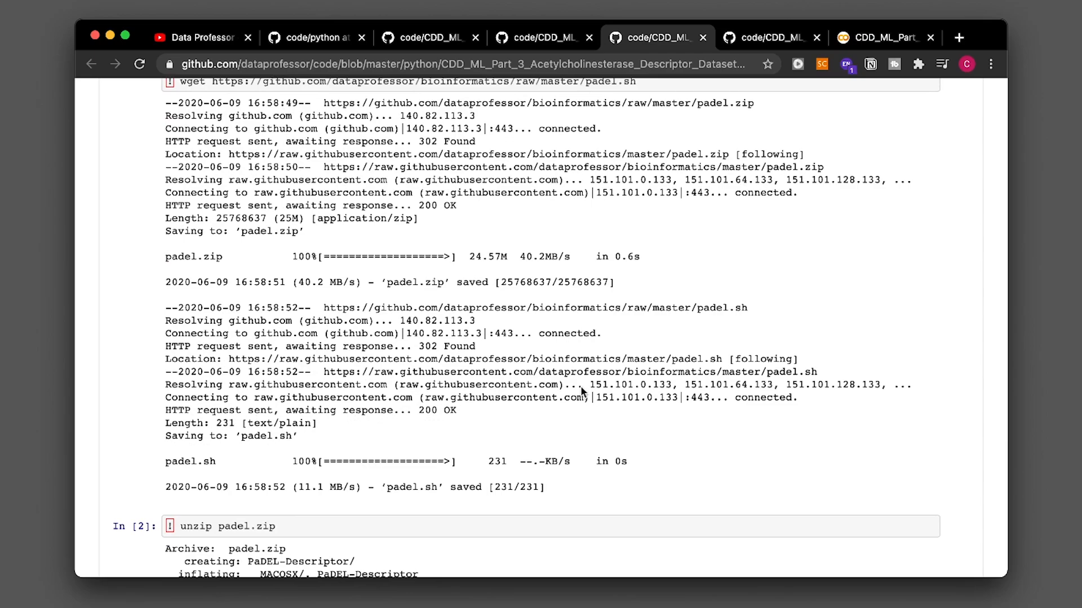
{"action": "scroll", "coordinate": [581, 388], "scroll_direction": "up", "scroll_amount": 2}
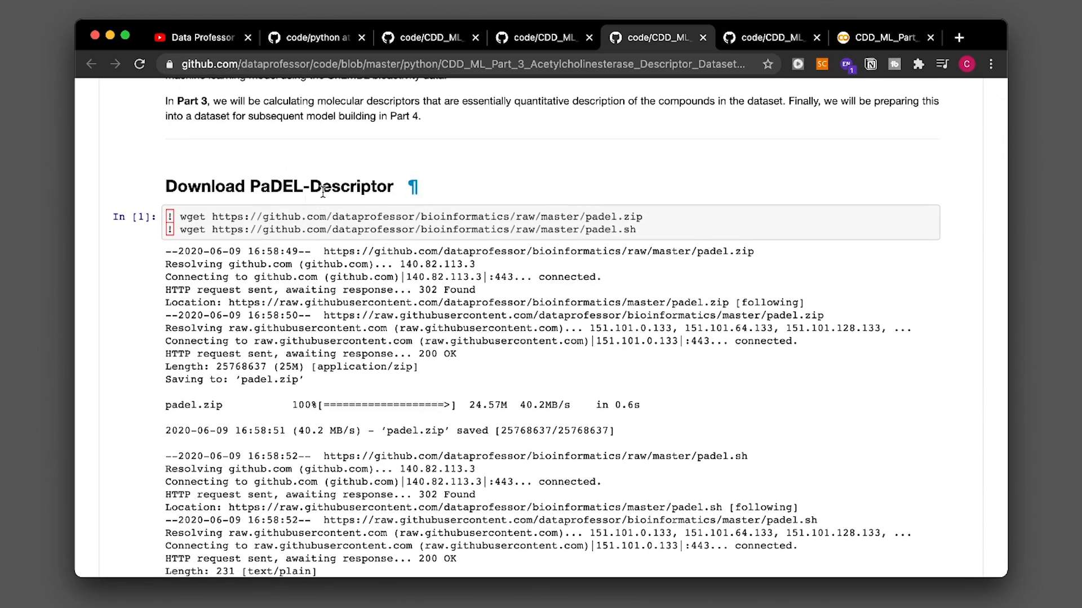
{"action": "scroll", "coordinate": [600, 335], "scroll_direction": "down", "scroll_amount": 3}
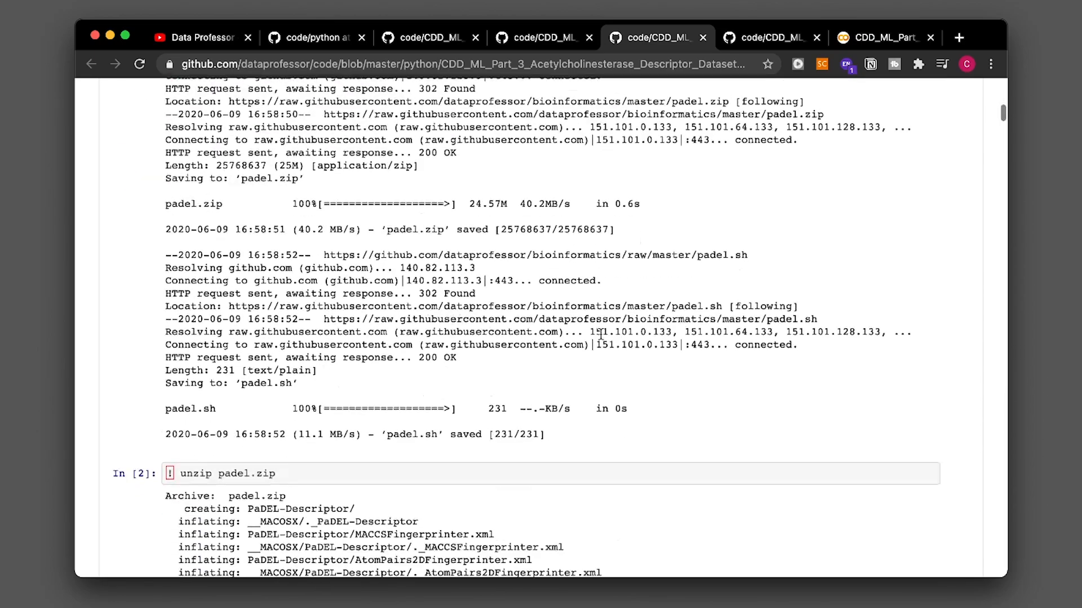
{"action": "scroll", "coordinate": [600, 335], "scroll_direction": "down", "scroll_amount": 3}
{"action": "scroll", "coordinate": [600, 335], "scroll_direction": "down", "scroll_amount": 4}
{"action": "scroll", "coordinate": [679, 242], "scroll_direction": "down", "scroll_amount": 3}
{"action": "scroll", "coordinate": [673, 221], "scroll_direction": "down", "scroll_amount": 1}
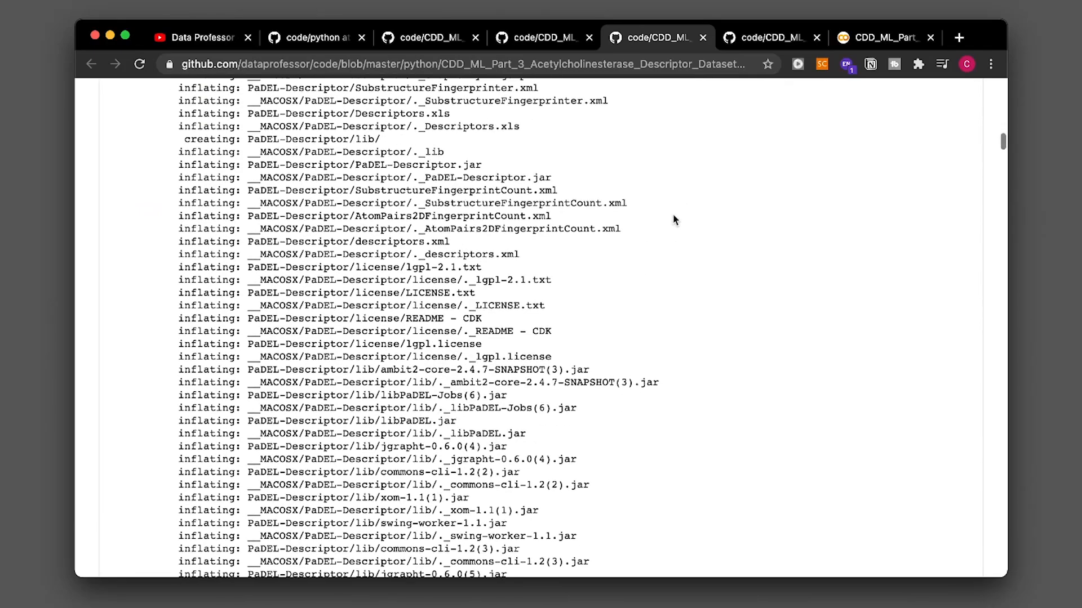
{"action": "scroll", "coordinate": [664, 160], "scroll_direction": "down", "scroll_amount": 4}
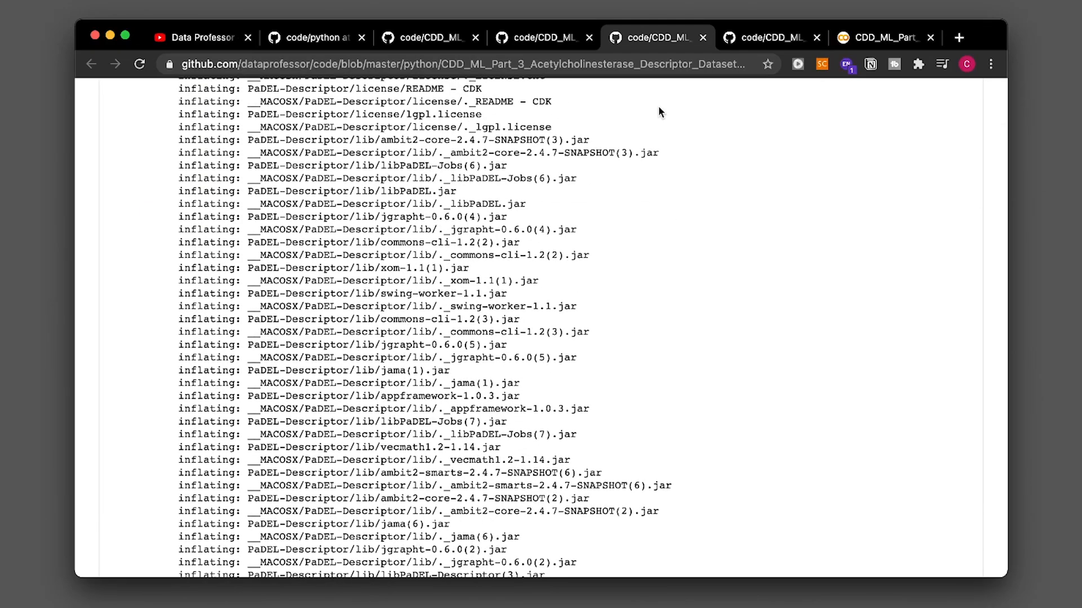
{"action": "scroll", "coordinate": [659, 107], "scroll_direction": "down", "scroll_amount": 2}
{"action": "scroll", "coordinate": [658, 108], "scroll_direction": "down", "scroll_amount": 4}
{"action": "scroll", "coordinate": [658, 112], "scroll_direction": "down", "scroll_amount": 5}
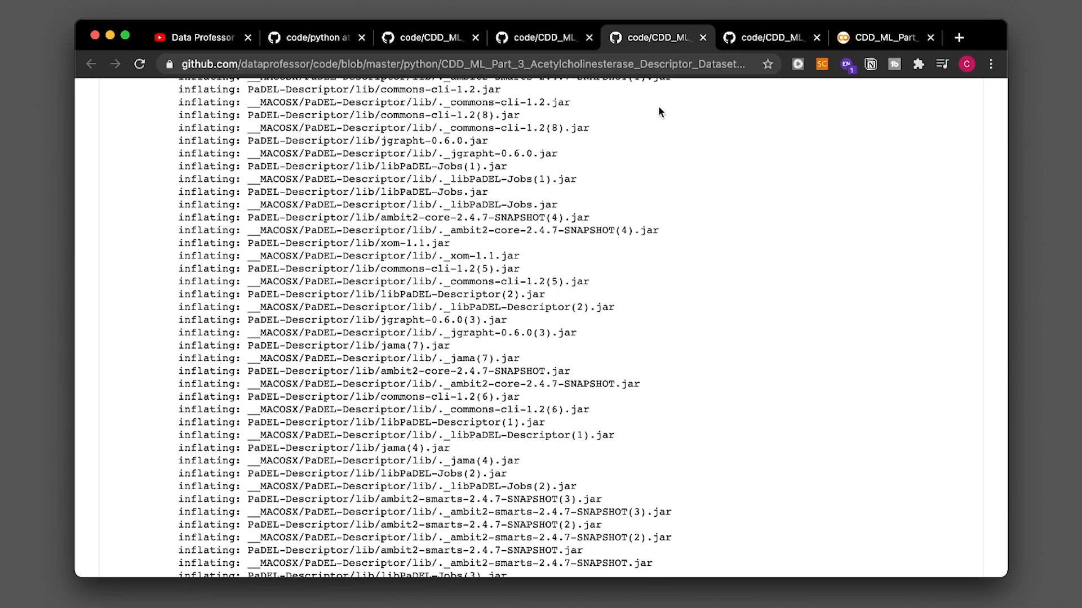
- Bring up the Part 4 random forest regression notebook on GitHub
{"action": "left_click", "coordinate": [756, 38]}
{"action": "scroll", "coordinate": [551, 372], "scroll_direction": "down", "scroll_amount": 3}
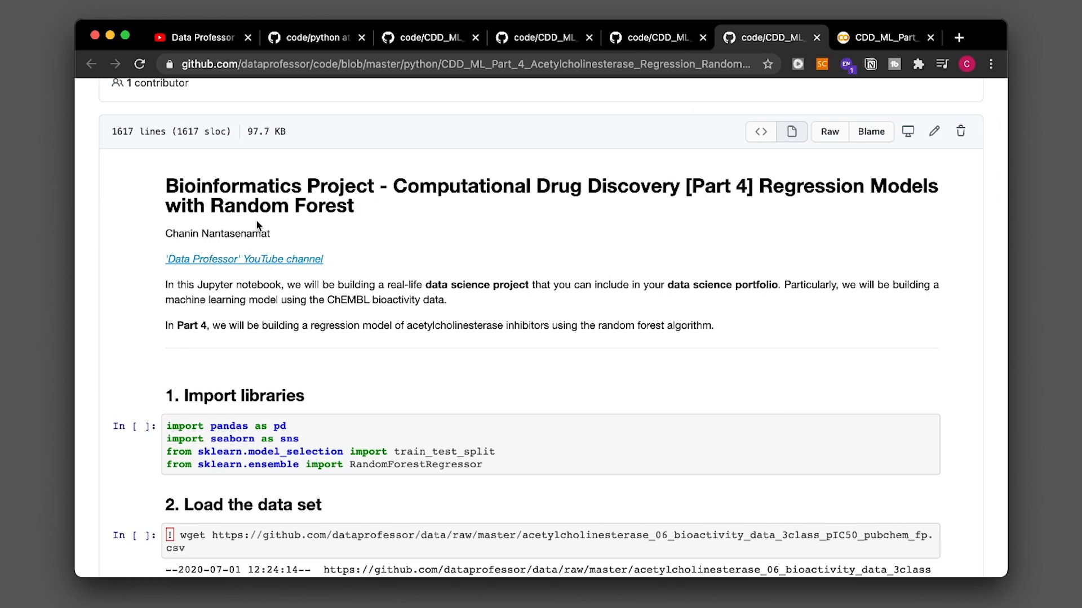
{"action": "scroll", "coordinate": [484, 299], "scroll_direction": "down", "scroll_amount": 5}
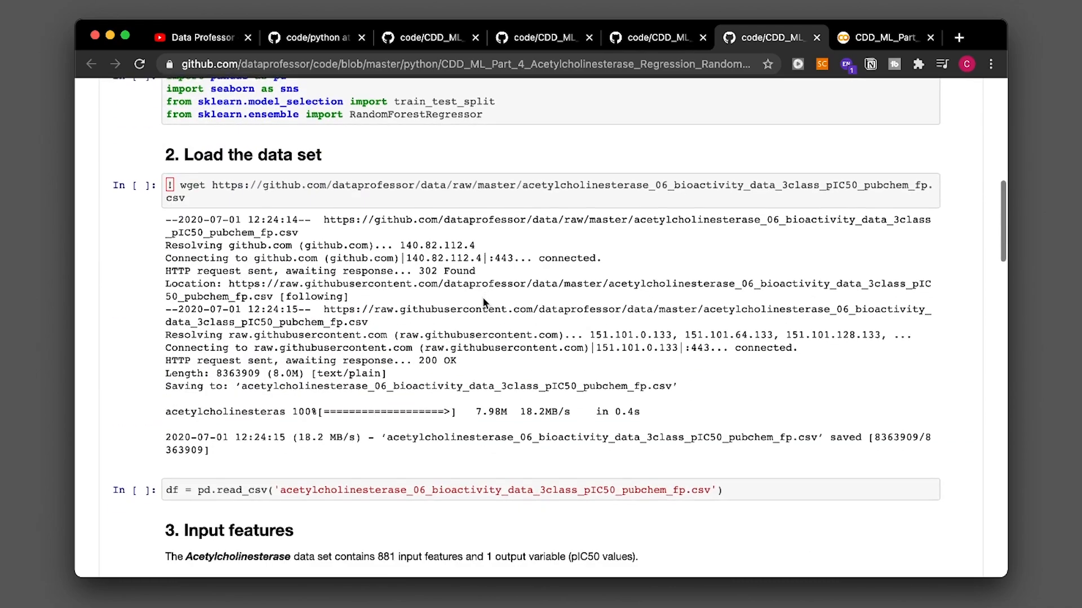
{"action": "scroll", "coordinate": [484, 300], "scroll_direction": "down", "scroll_amount": 5}
{"action": "scroll", "coordinate": [483, 300], "scroll_direction": "down", "scroll_amount": 1}
{"action": "scroll", "coordinate": [483, 299], "scroll_direction": "down", "scroll_amount": 6}
{"action": "scroll", "coordinate": [482, 298], "scroll_direction": "down", "scroll_amount": 5}
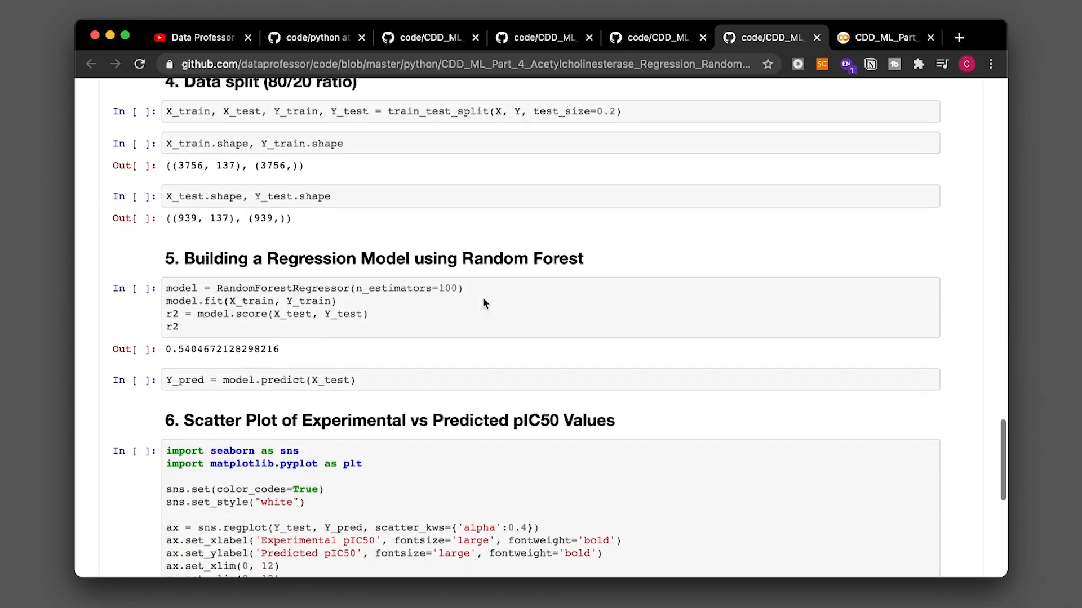
{"action": "scroll", "coordinate": [482, 298], "scroll_direction": "down", "scroll_amount": 5}
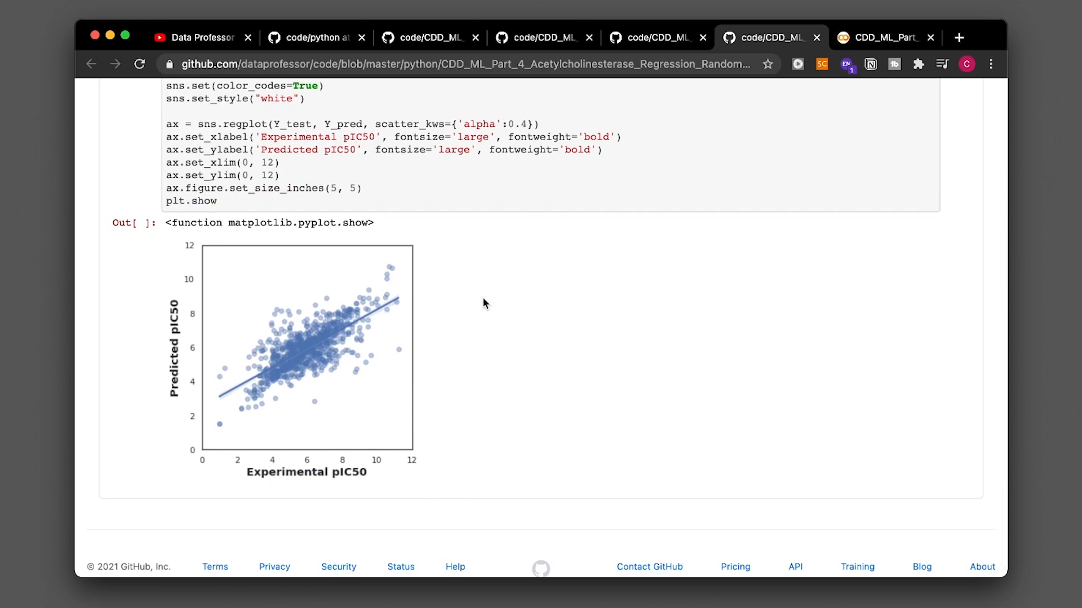
- Bring up the Part 5 Compare Regressors notebook in Colab
{"action": "left_click", "coordinate": [877, 39]}
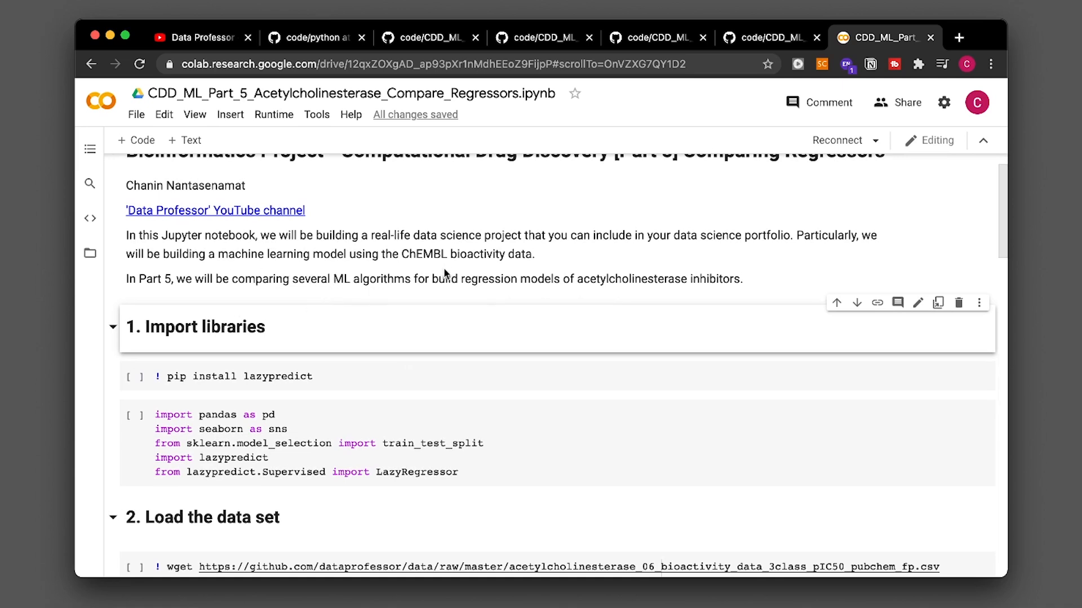
- Run the pip install lazypredict cell, which reports the package is already installed
{"action": "left_click", "coordinate": [169, 377]}
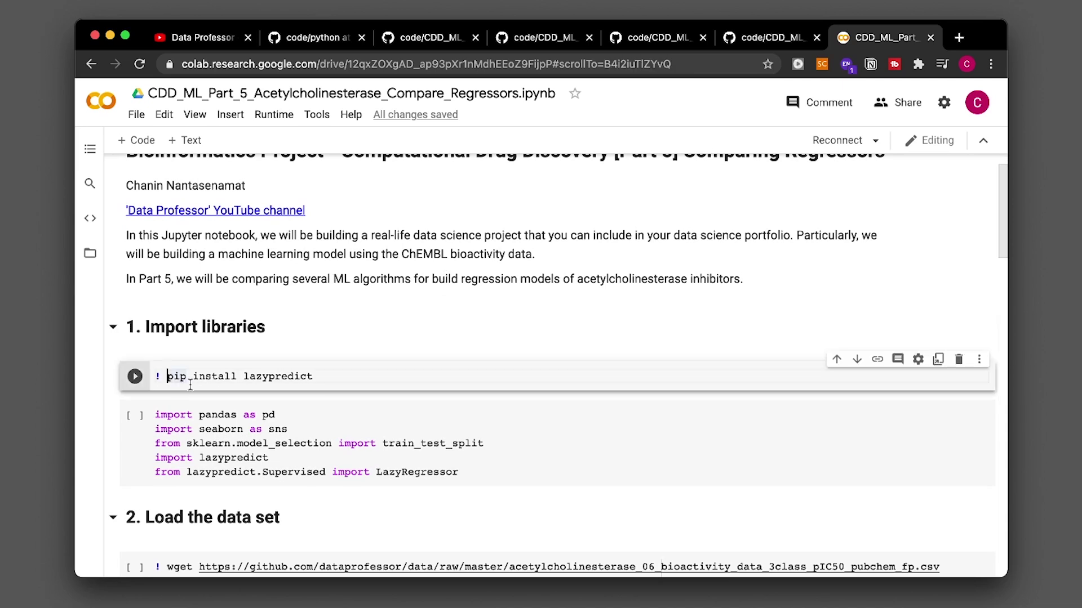
{"action": "double_click", "coordinate": [246, 380]}
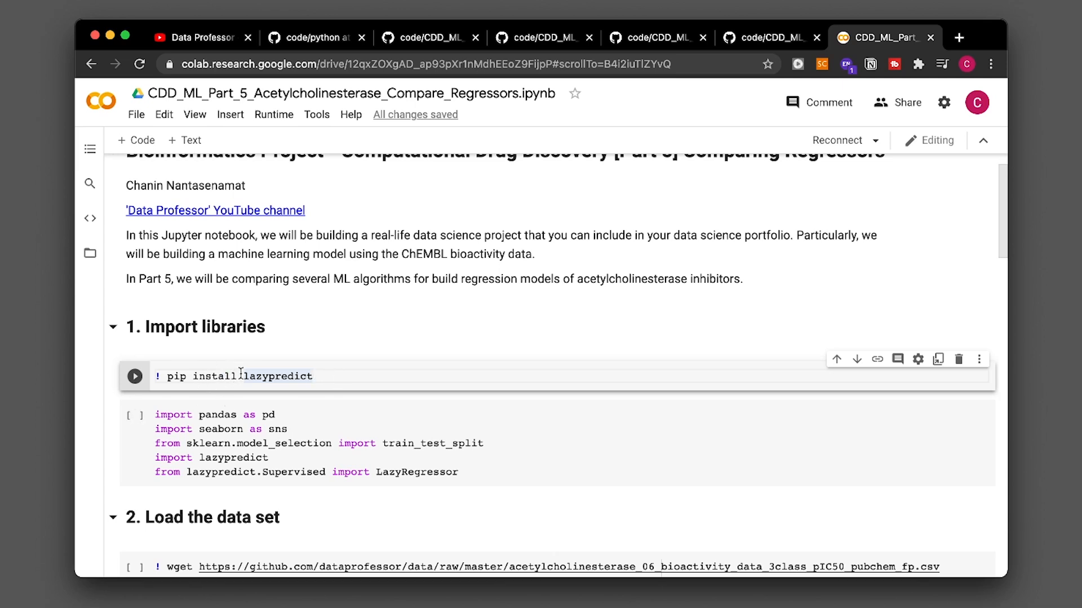
{"action": "left_click", "coordinate": [223, 381]}
{"action": "key", "text": "shift+Return"}
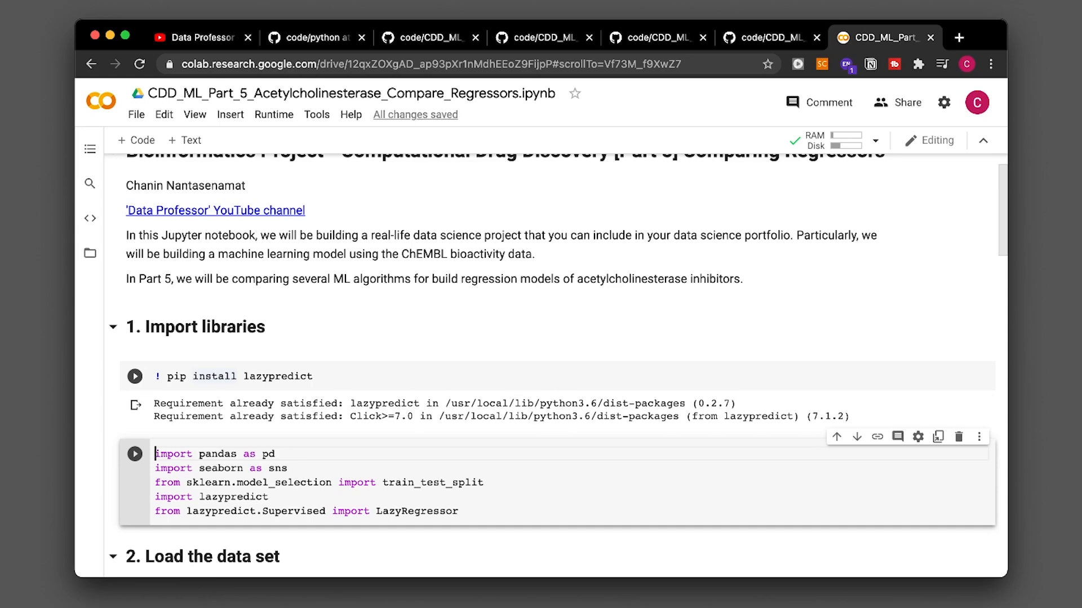
{"action": "scroll", "coordinate": [190, 324], "scroll_direction": "down", "scroll_amount": 3}
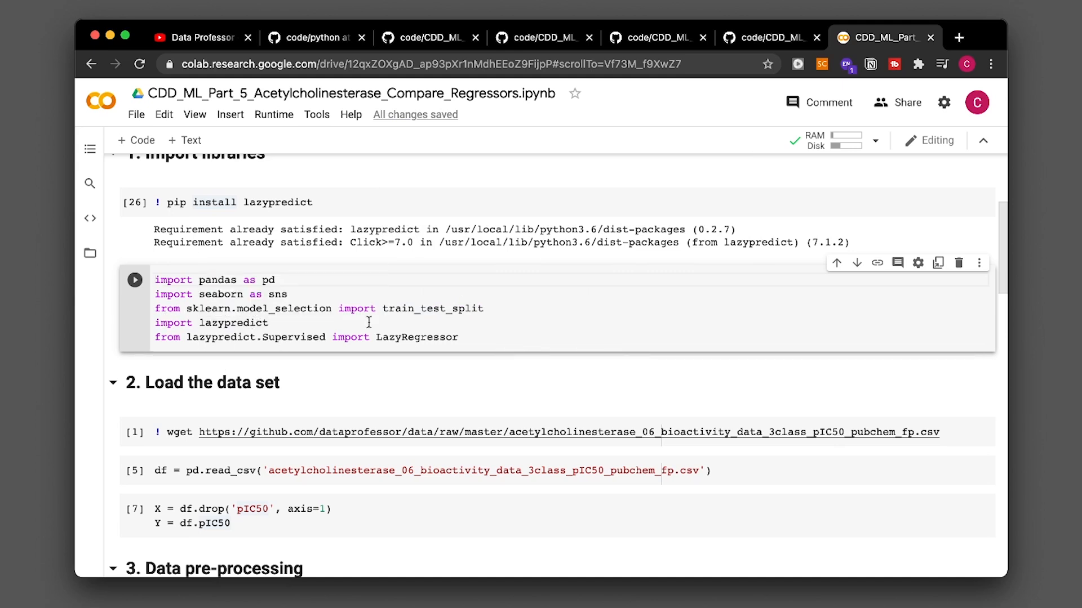
{"action": "scroll", "coordinate": [434, 345], "scroll_direction": "down", "scroll_amount": 5}
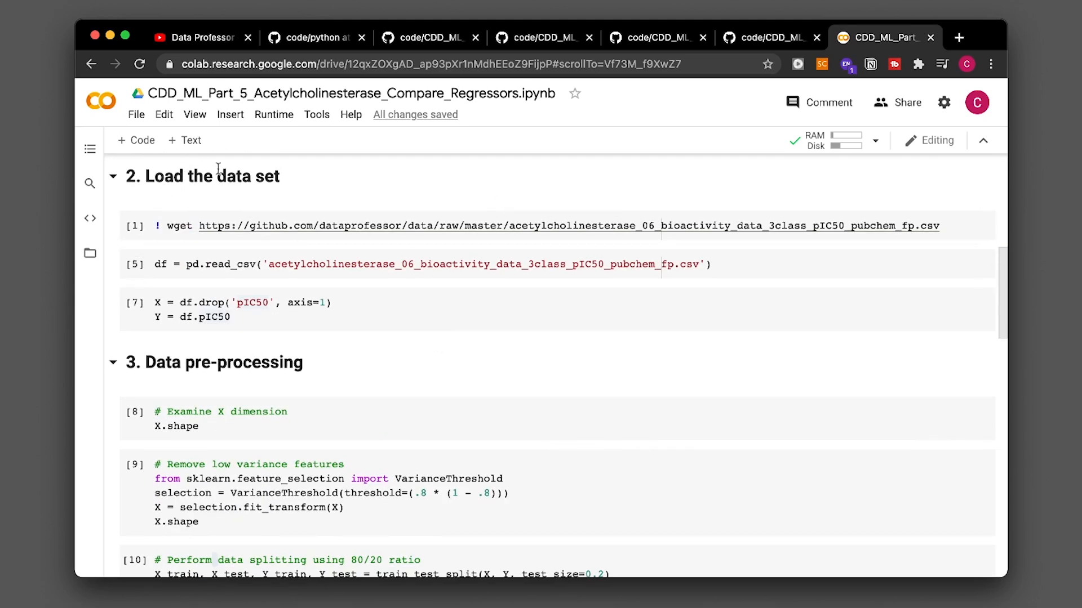
- Download the acetylcholinesterase fingerprint CSV with wget and load it into a dataframe
{"action": "left_click", "coordinate": [184, 225]}
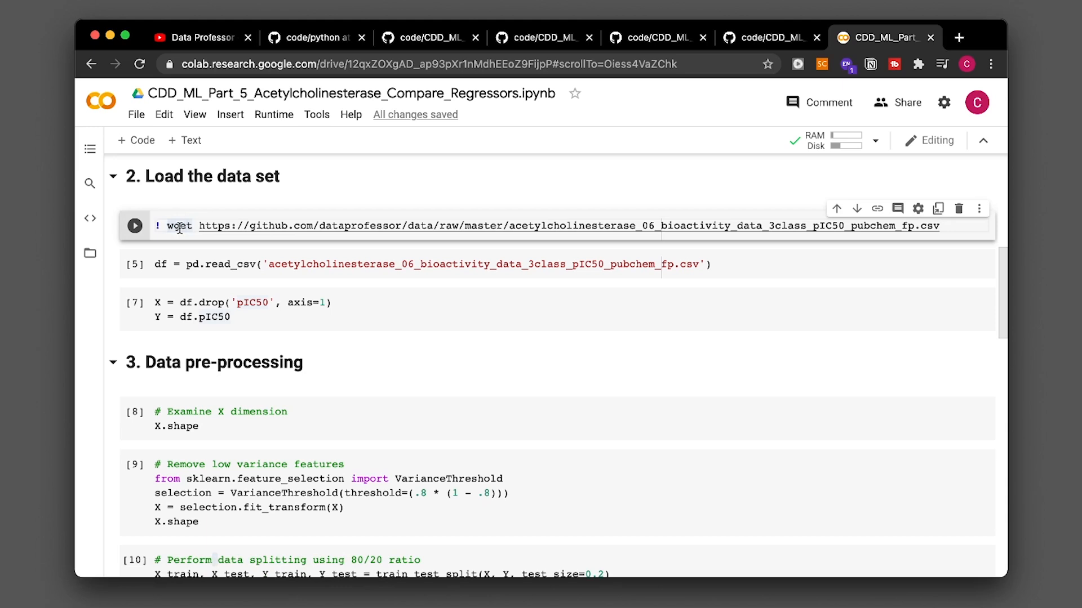
{"action": "key", "text": "shift+Return"}
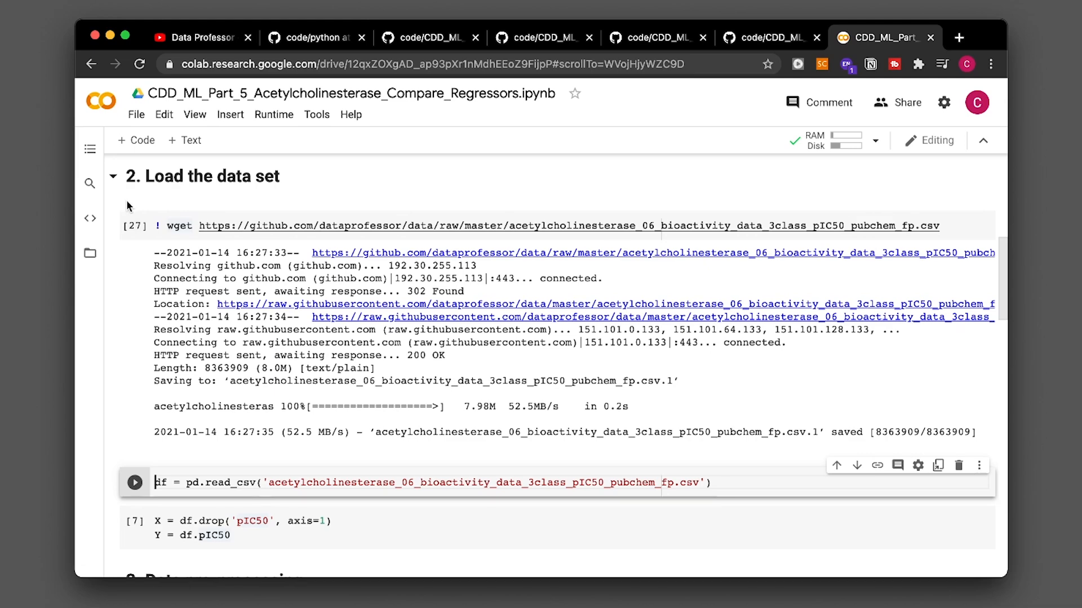
{"action": "scroll", "coordinate": [194, 253], "scroll_direction": "down", "scroll_amount": 5}
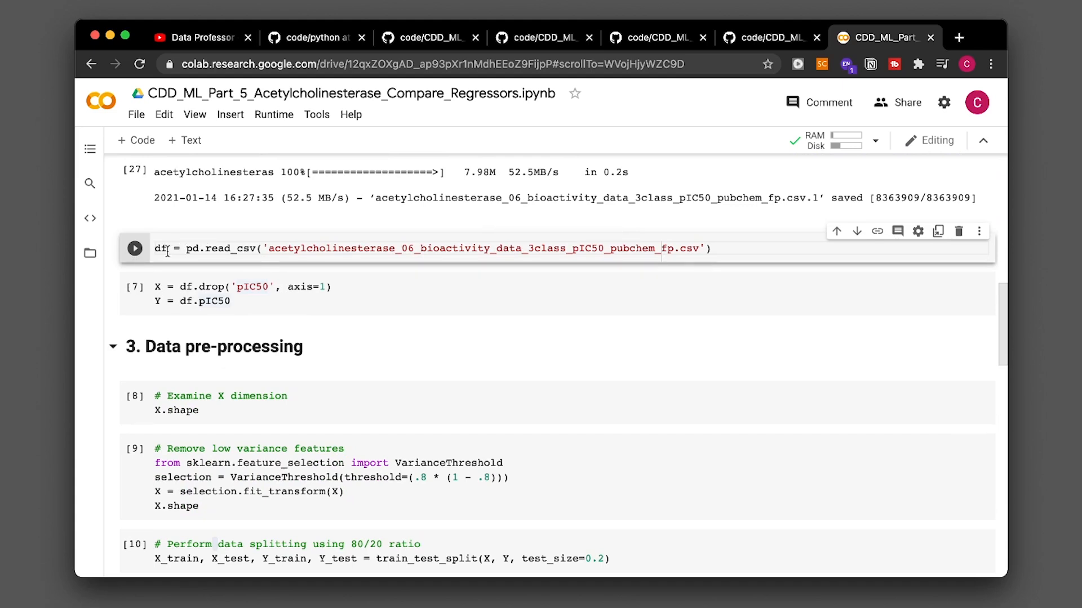
{"action": "key", "text": "ctrl+Return"}
- Separate the feature matrix X from the pIC50 target Y
{"action": "left_click", "coordinate": [181, 288]}
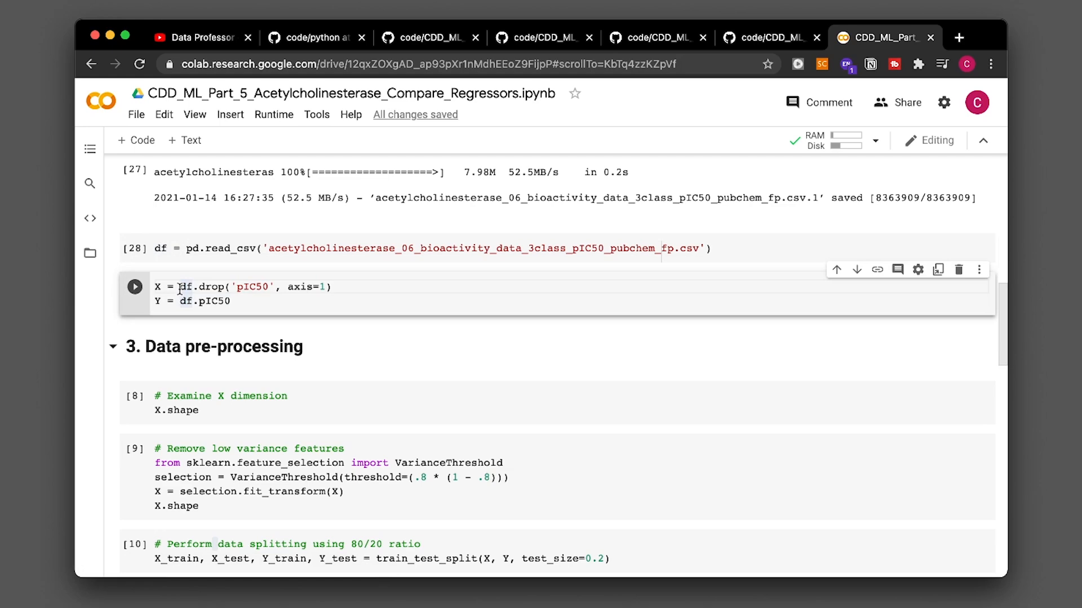
{"action": "mouse_move", "coordinate": [157, 287]}
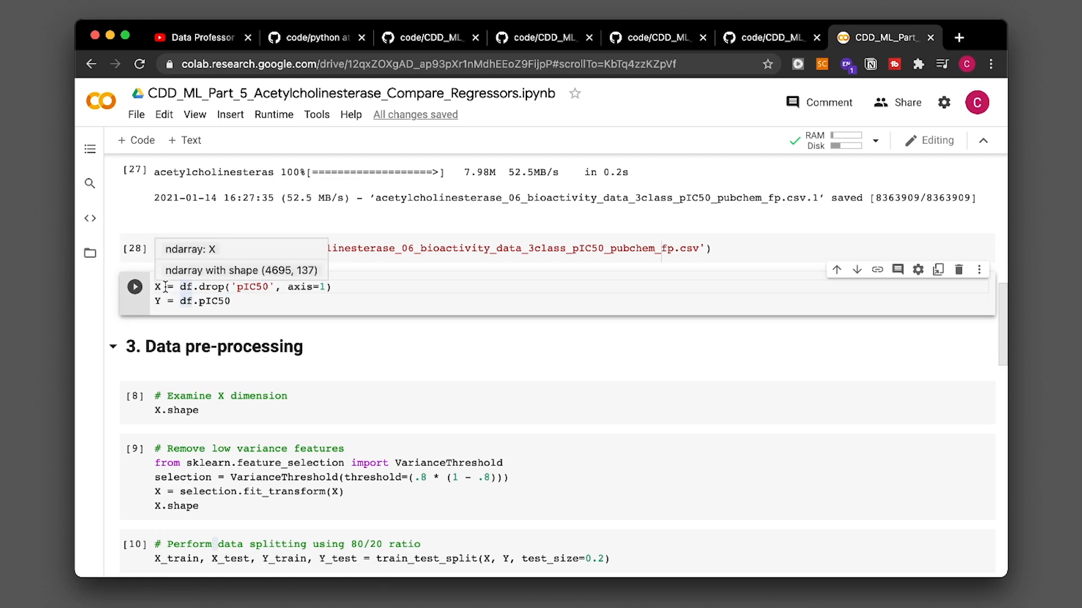
{"action": "key", "text": "ctrl+Return"}
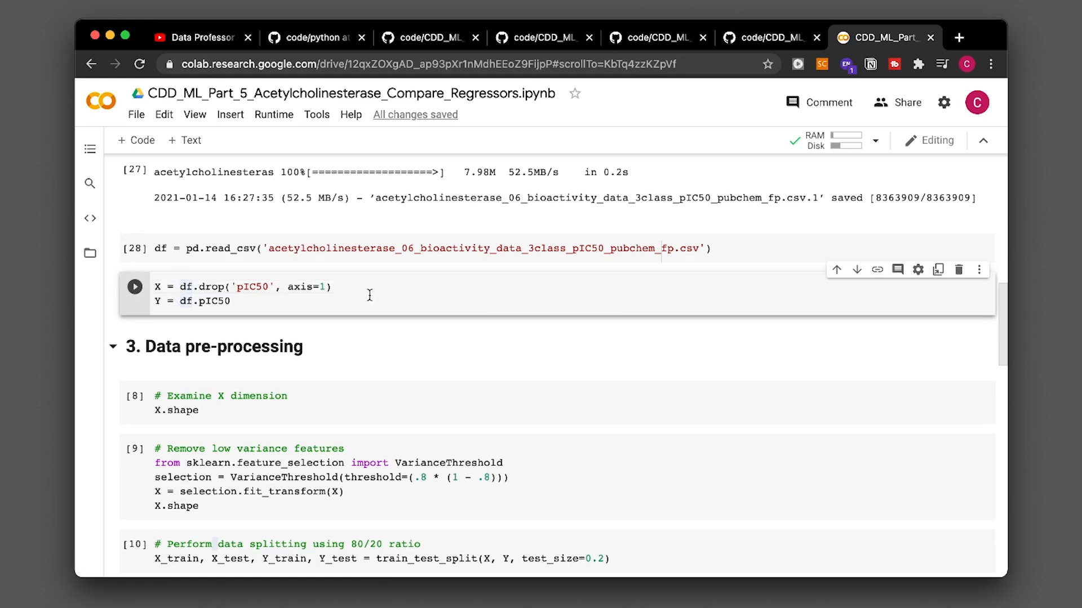
{"action": "scroll", "coordinate": [368, 296], "scroll_direction": "down", "scroll_amount": 3}
- Examine X's dimensions, confirming 881 fingerprint features
{"action": "left_click", "coordinate": [222, 260]}
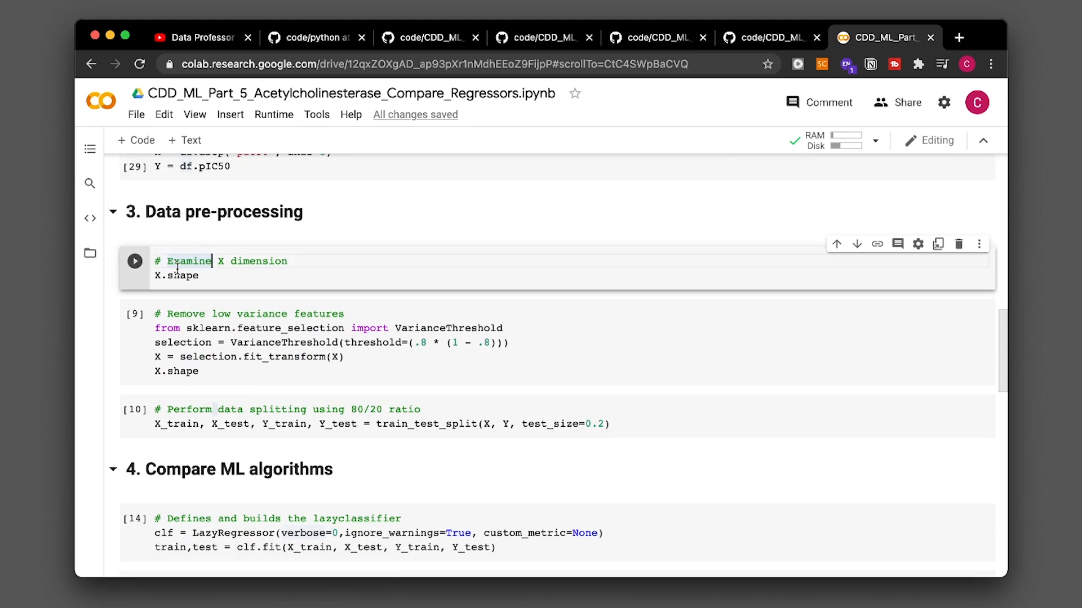
{"action": "left_click", "coordinate": [135, 263]}
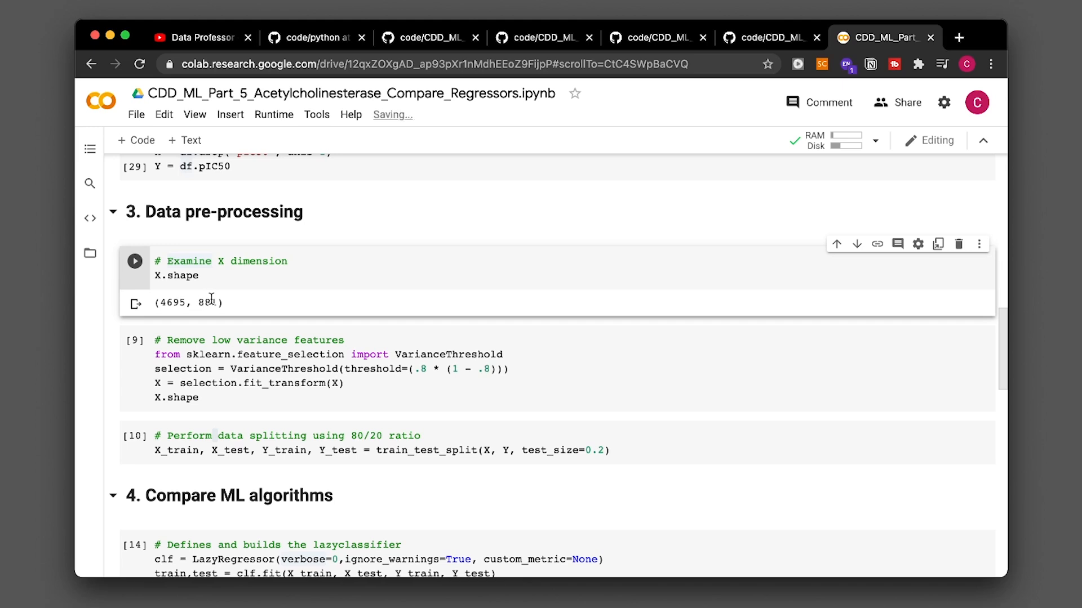
{"action": "scroll", "coordinate": [211, 300], "scroll_direction": "down", "scroll_amount": 2}
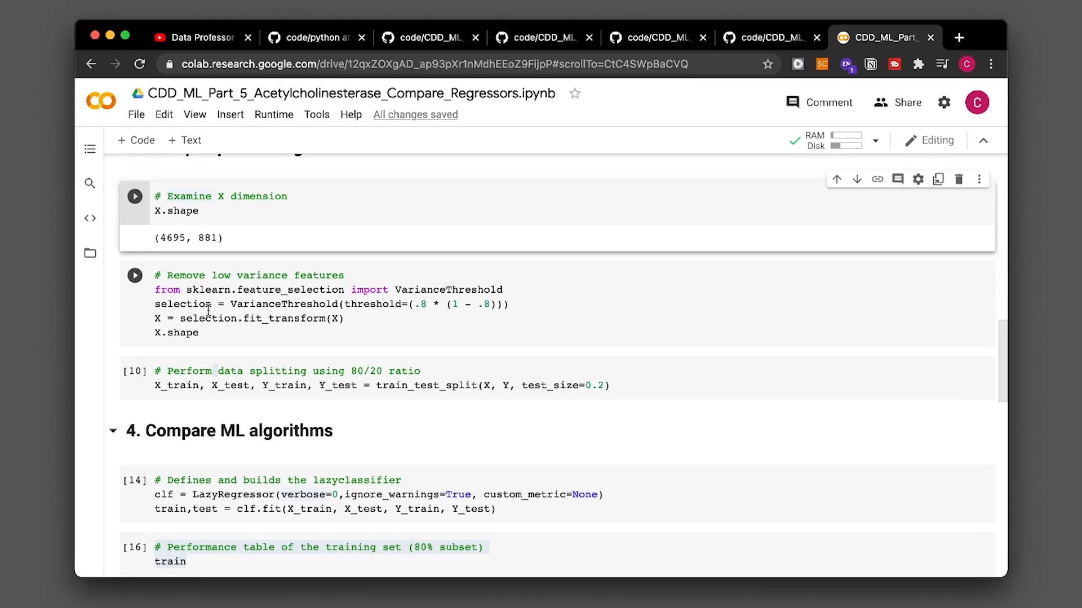
- Remove low-variance features leaving 137, then split the data 80/20 into train and test sets
{"action": "key", "text": "shift+Return"}
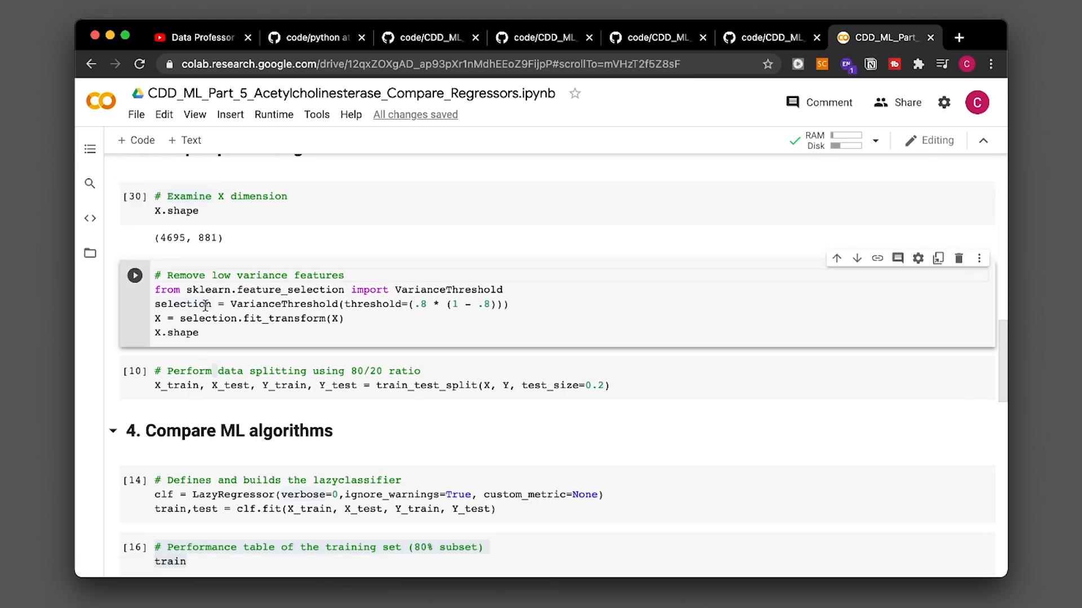
{"action": "key", "text": "shift+Return"}
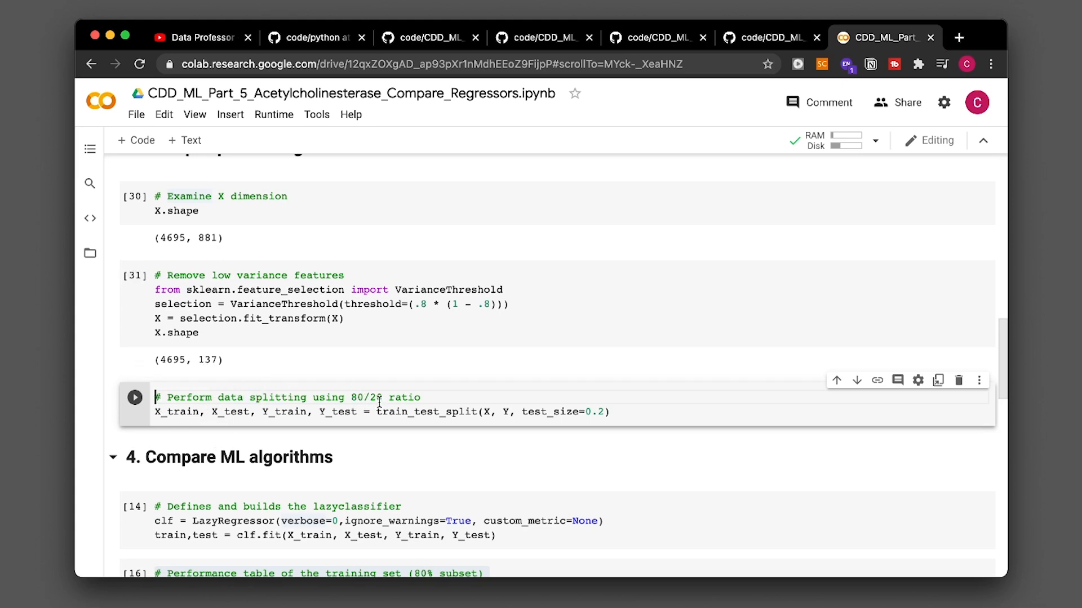
{"action": "key", "text": "ctrl+Return"}
{"action": "scroll", "coordinate": [277, 425], "scroll_direction": "down", "scroll_amount": 5}
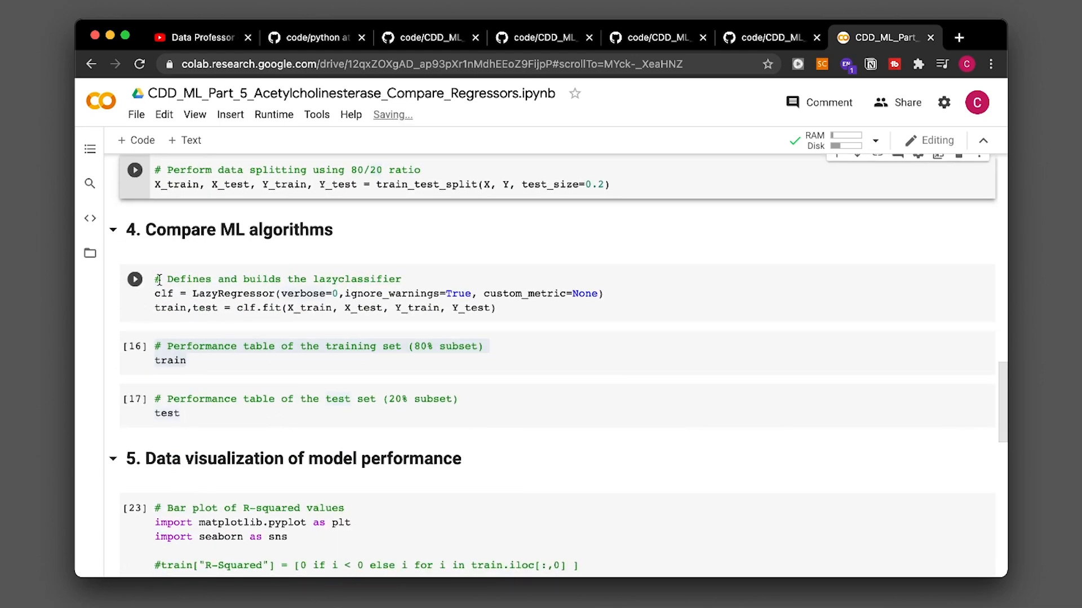
{"action": "left_click_drag", "start_coordinate": [157, 279], "coordinate": [528, 319]}
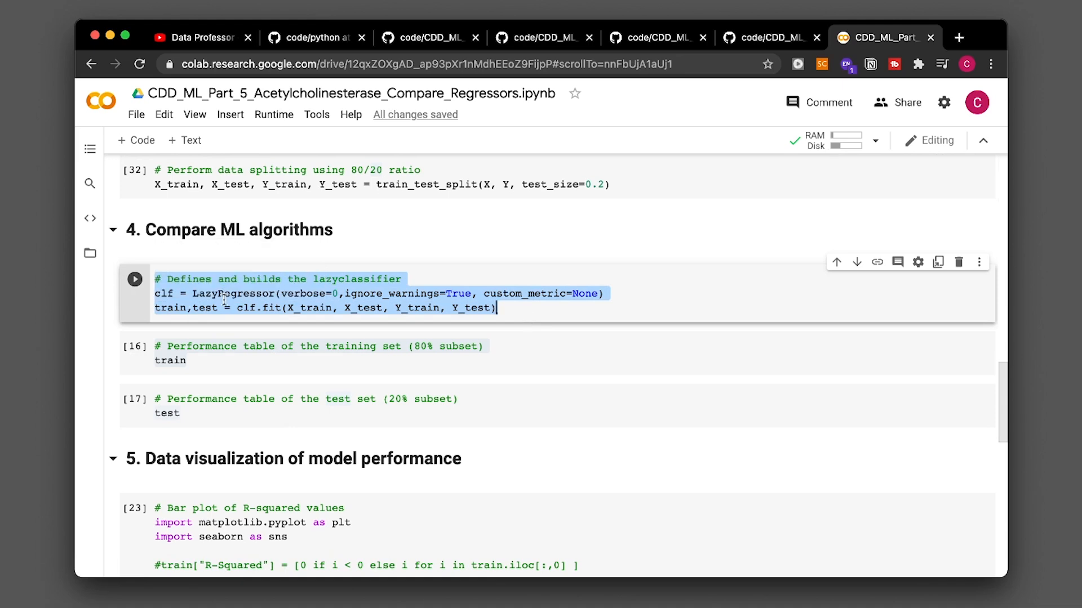
{"action": "left_click", "coordinate": [244, 280]}
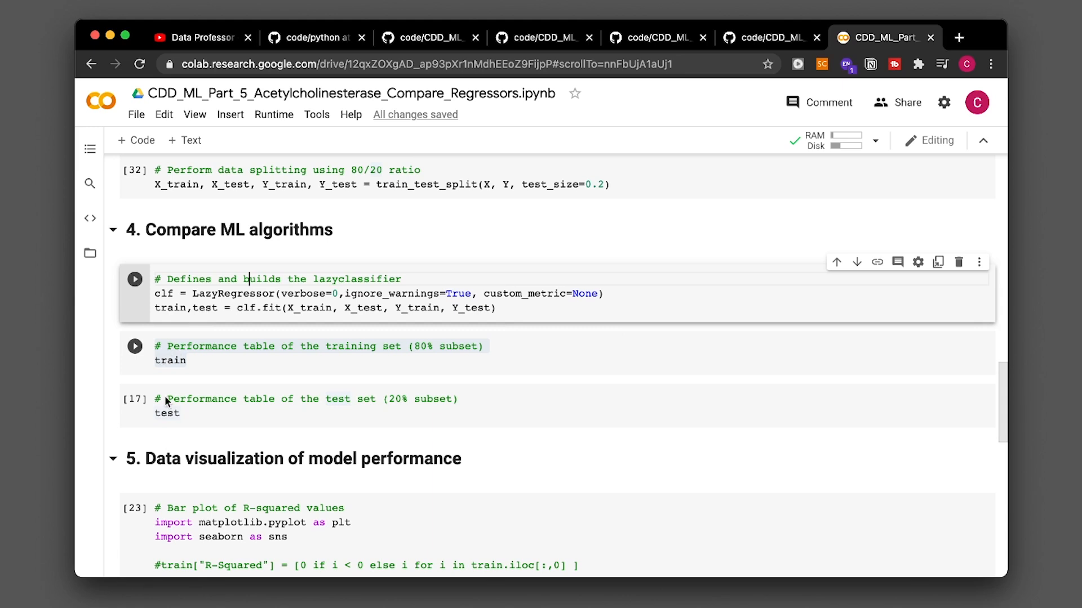
- Run LazyRegressor to fit all 39 regression models on the training data
{"action": "left_click", "coordinate": [134, 280]}
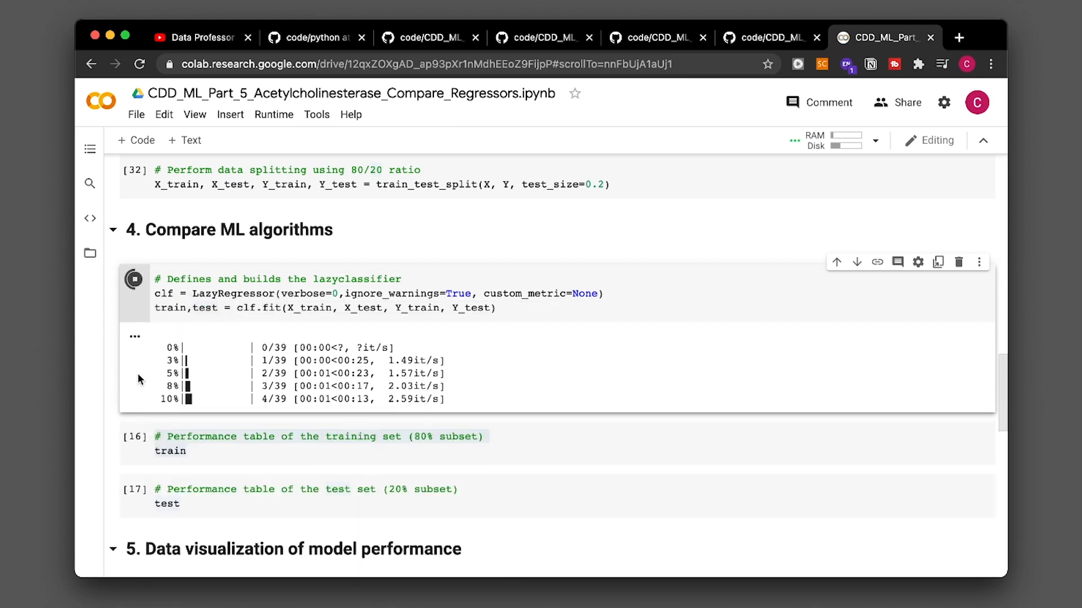
{"action": "scroll", "coordinate": [139, 379], "scroll_direction": "down", "scroll_amount": 2}
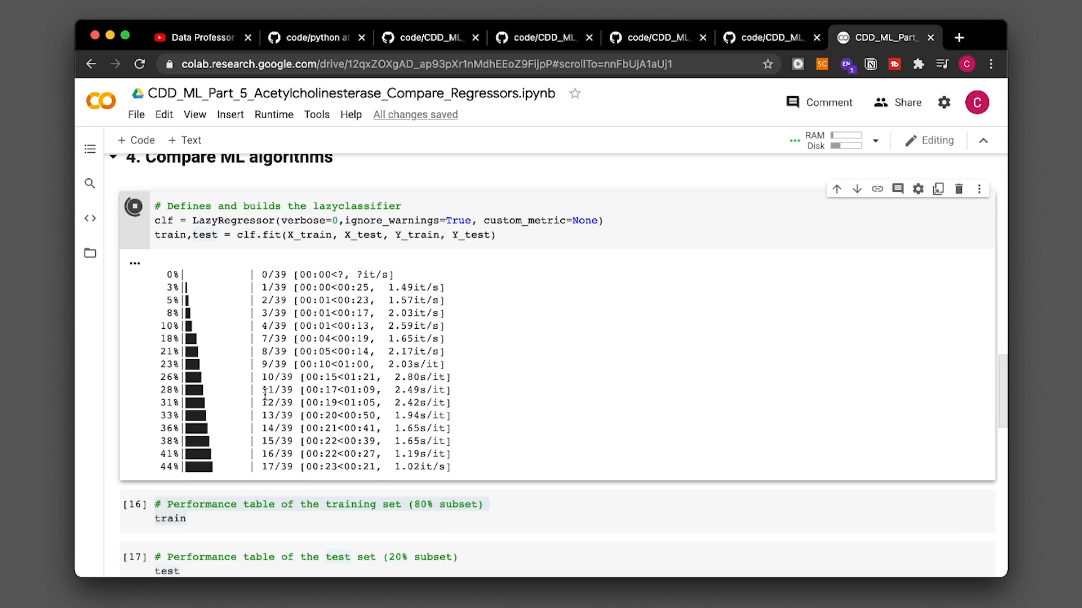
{"action": "scroll", "coordinate": [496, 423], "scroll_direction": "down", "scroll_amount": 2}
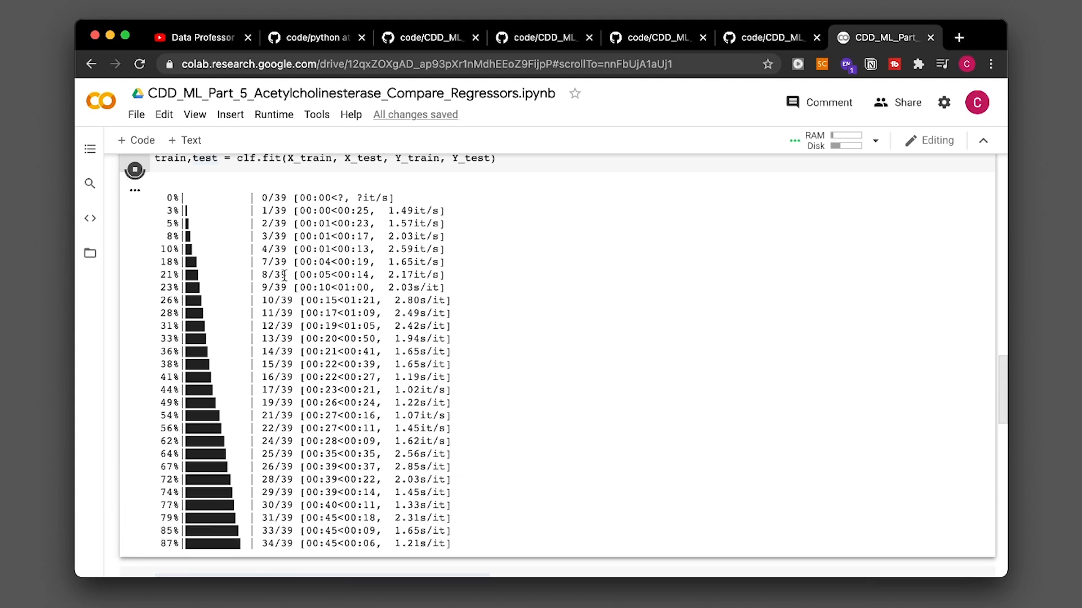
{"action": "scroll", "coordinate": [286, 275], "scroll_direction": "down", "scroll_amount": 2}
{"action": "scroll", "coordinate": [286, 275], "scroll_direction": "down", "scroll_amount": 1}
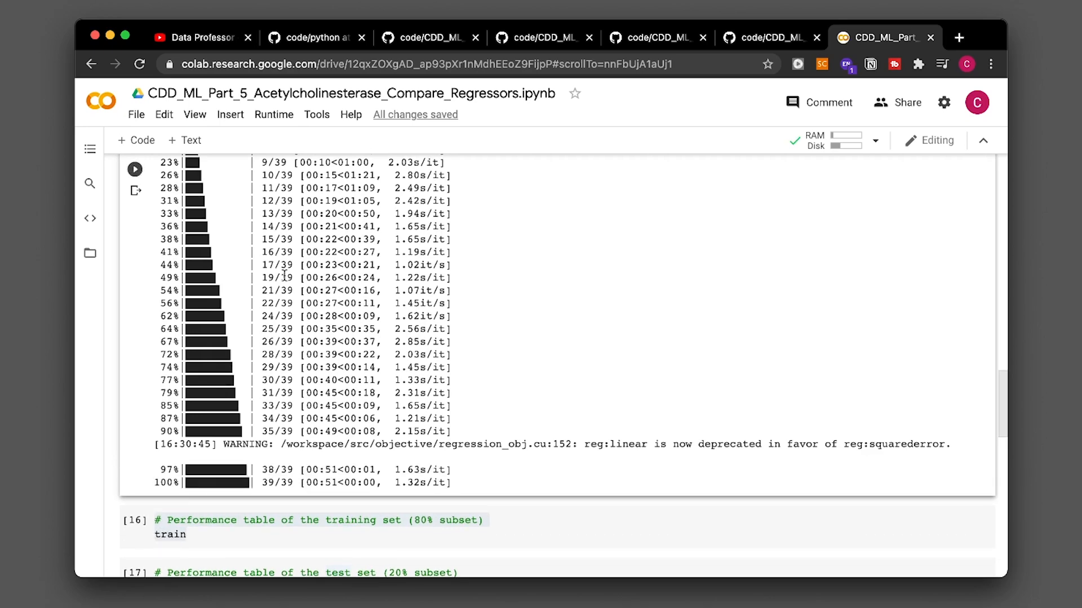
{"action": "scroll", "coordinate": [285, 276], "scroll_direction": "down", "scroll_amount": 3}
{"action": "scroll", "coordinate": [491, 358], "scroll_direction": "down", "scroll_amount": 1}
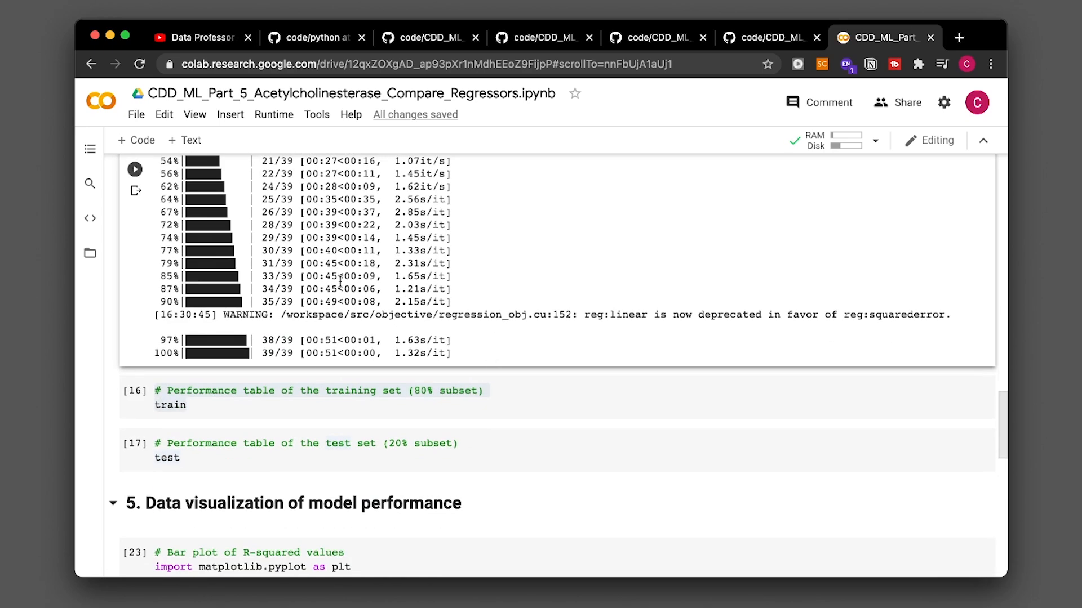
- Display the training-set table of R-Squared, RMSE and Time Taken, led by LGBMRegressor at 0.57
{"action": "left_click", "coordinate": [191, 411]}
{"action": "key", "text": "shift+Return"}
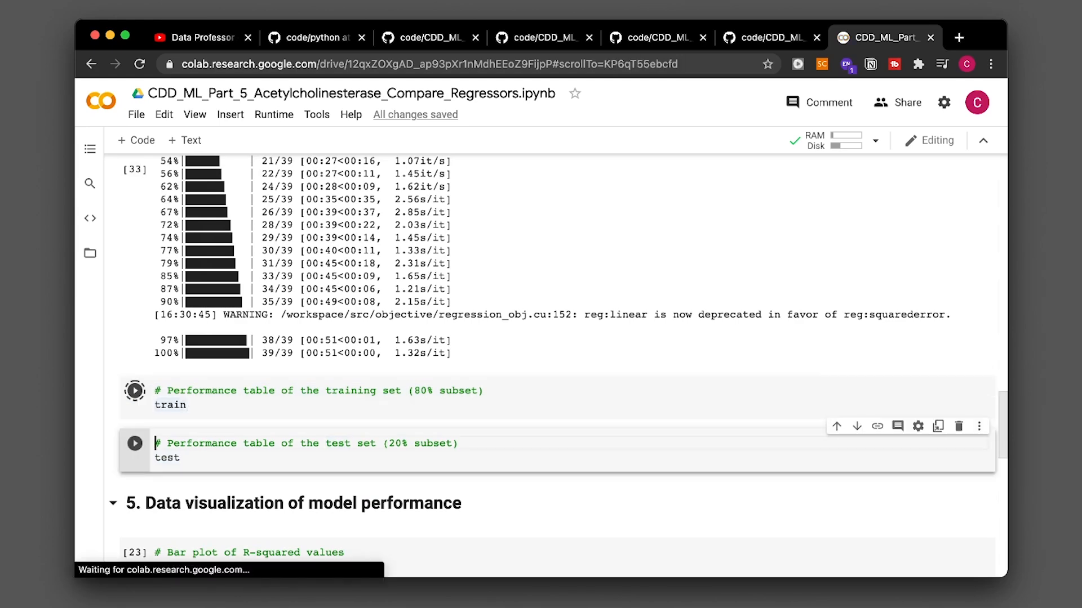
{"action": "scroll", "coordinate": [309, 385], "scroll_direction": "up", "scroll_amount": 1}
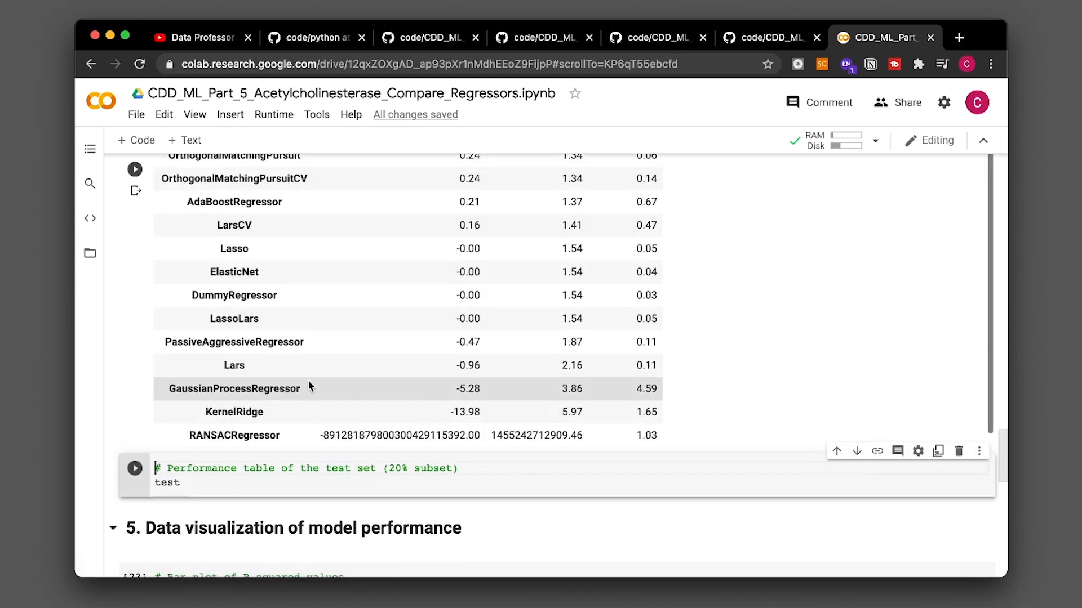
{"action": "scroll", "coordinate": [309, 386], "scroll_direction": "up", "scroll_amount": 2}
{"action": "scroll", "coordinate": [309, 386], "scroll_direction": "up", "scroll_amount": 3}
{"action": "scroll", "coordinate": [308, 386], "scroll_direction": "up", "scroll_amount": 4}
{"action": "scroll", "coordinate": [308, 386], "scroll_direction": "up", "scroll_amount": 1}
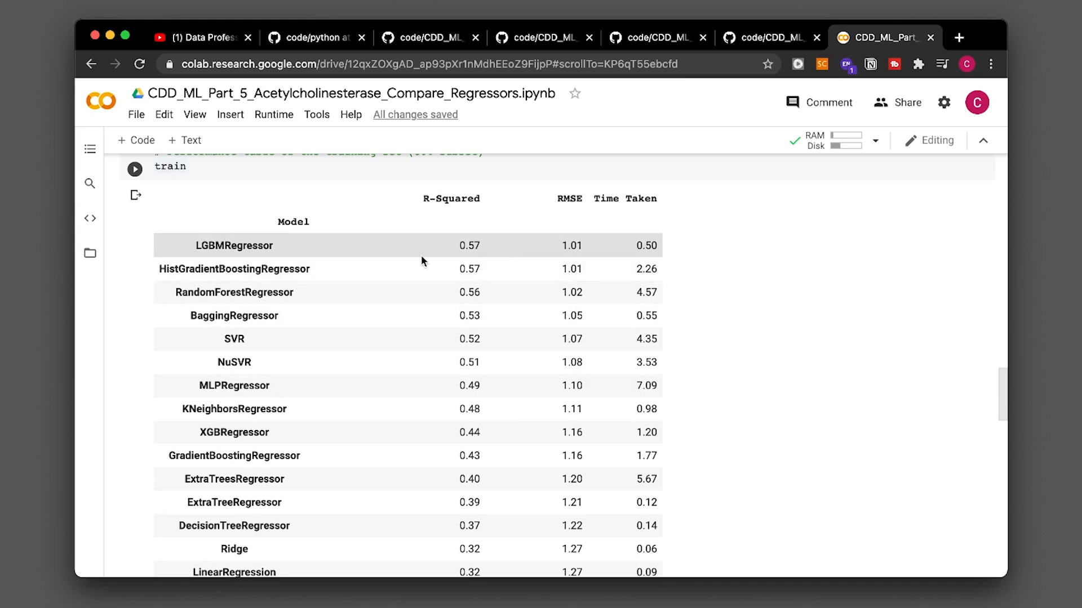
{"action": "scroll", "coordinate": [405, 256], "scroll_direction": "up", "scroll_amount": 1}
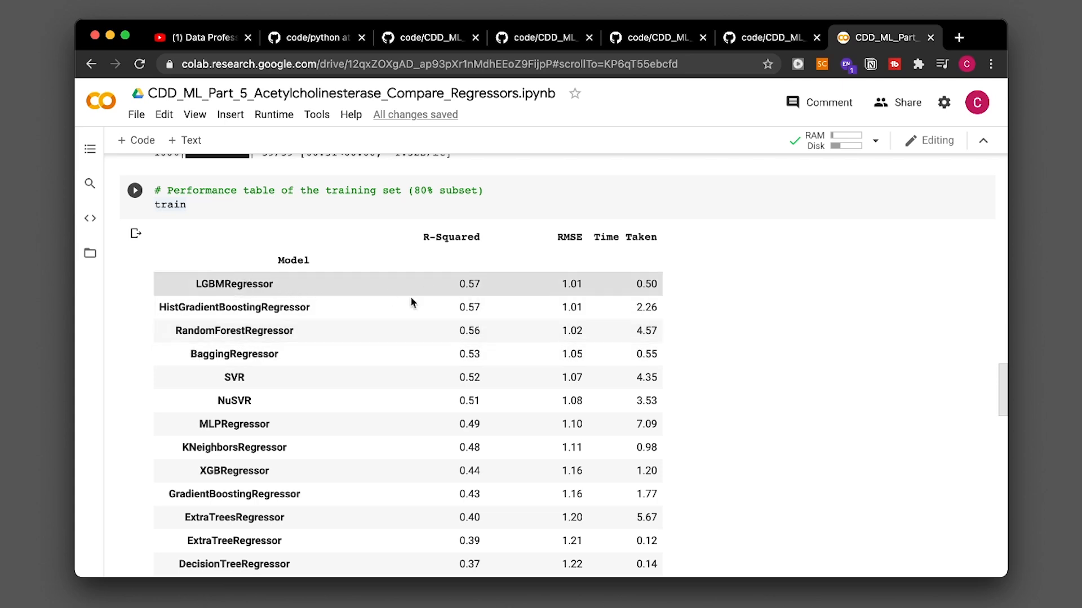
{"action": "scroll", "coordinate": [447, 460], "scroll_direction": "down", "scroll_amount": 2}
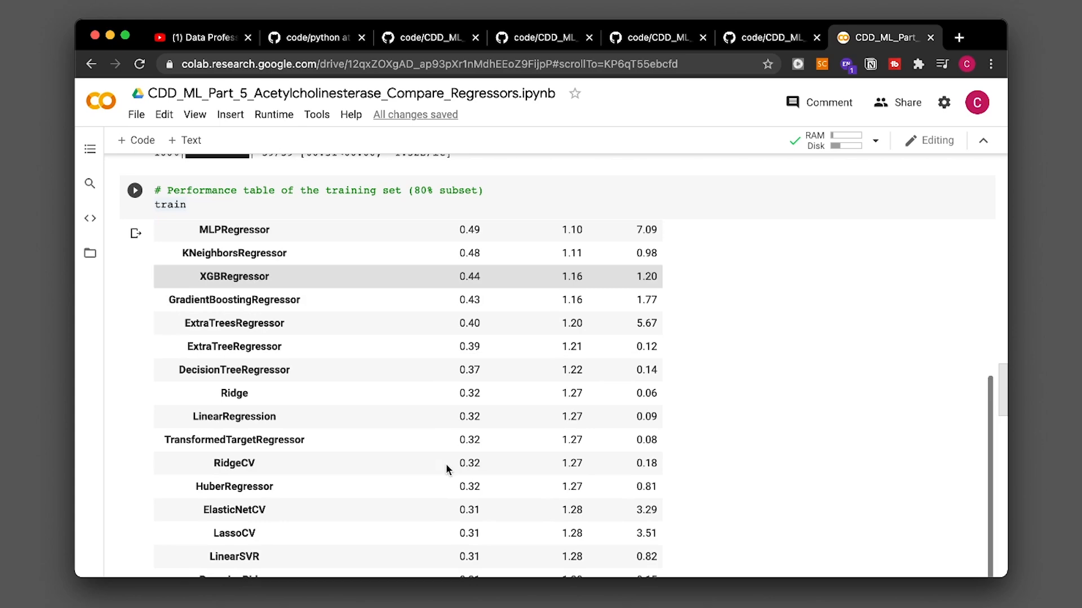
{"action": "scroll", "coordinate": [447, 465], "scroll_direction": "down", "scroll_amount": 4}
{"action": "scroll", "coordinate": [446, 470], "scroll_direction": "down", "scroll_amount": 1}
{"action": "scroll", "coordinate": [447, 469], "scroll_direction": "down", "scroll_amount": 5}
{"action": "scroll", "coordinate": [446, 464], "scroll_direction": "up", "scroll_amount": 2}
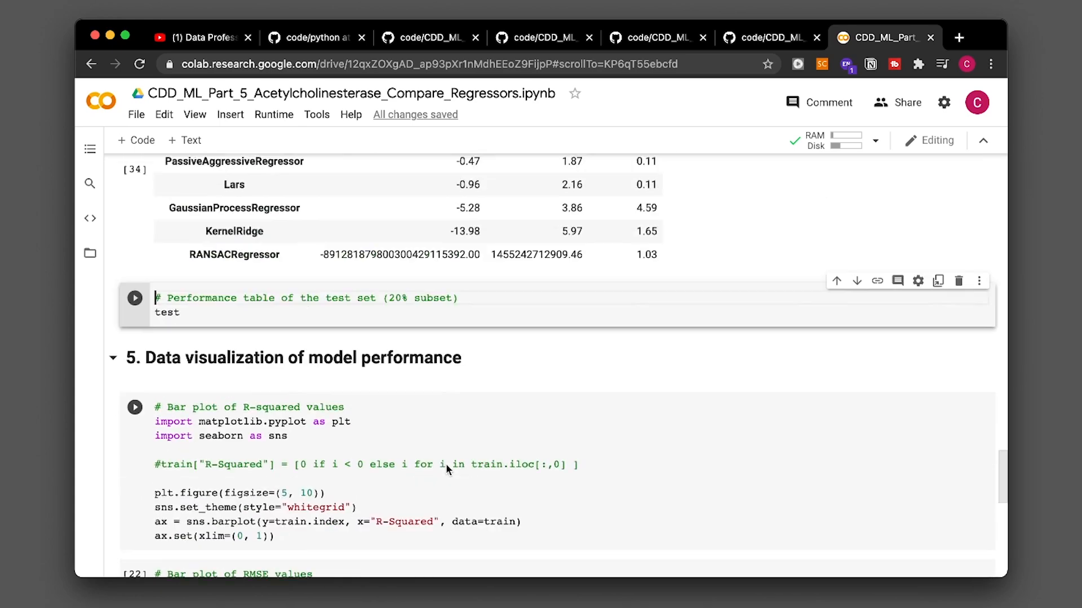
{"action": "scroll", "coordinate": [446, 465], "scroll_direction": "up", "scroll_amount": 2}
- Display the test-set performance table for all the regressors
{"action": "left_click", "coordinate": [297, 383]}
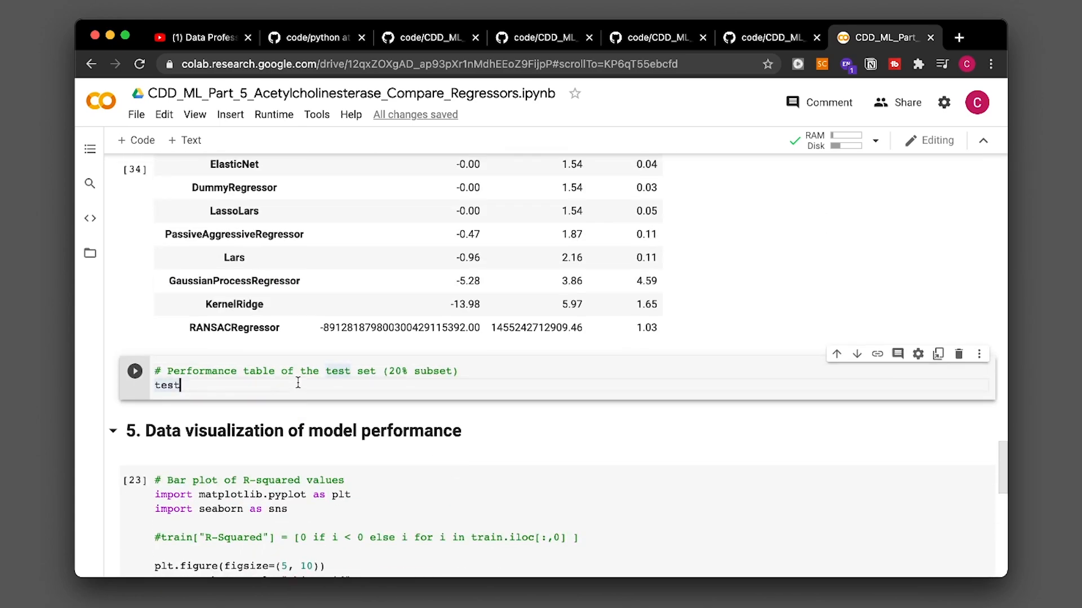
{"action": "key", "text": "shift+Return"}
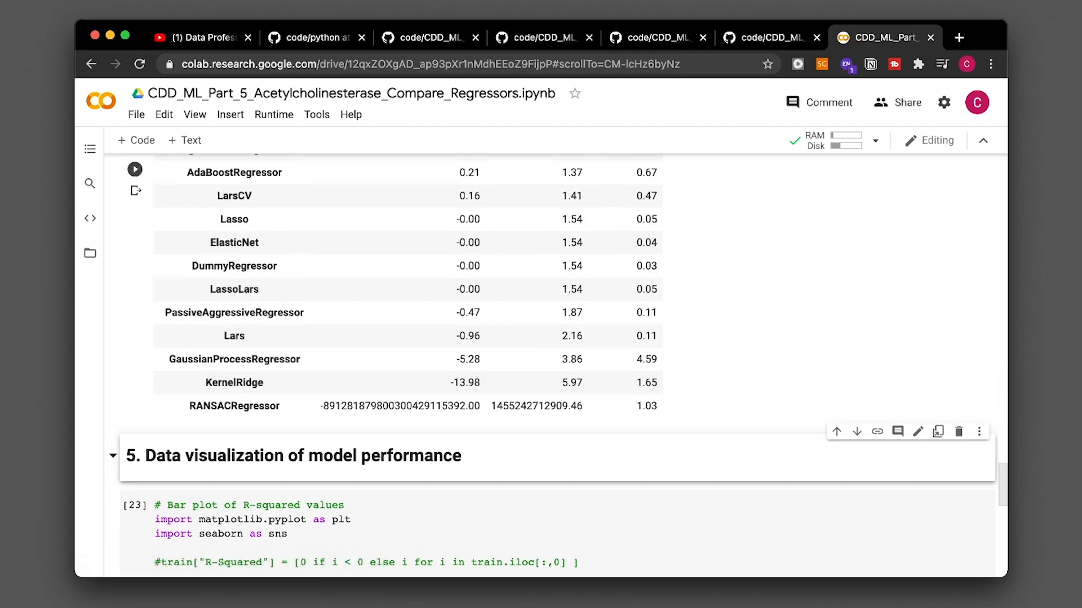
{"action": "scroll", "coordinate": [540, 364], "scroll_direction": "up", "scroll_amount": 2}
{"action": "scroll", "coordinate": [541, 363], "scroll_direction": "up", "scroll_amount": 3}
{"action": "scroll", "coordinate": [541, 363], "scroll_direction": "up", "scroll_amount": 3}
{"action": "scroll", "coordinate": [541, 364], "scroll_direction": "up", "scroll_amount": 1}
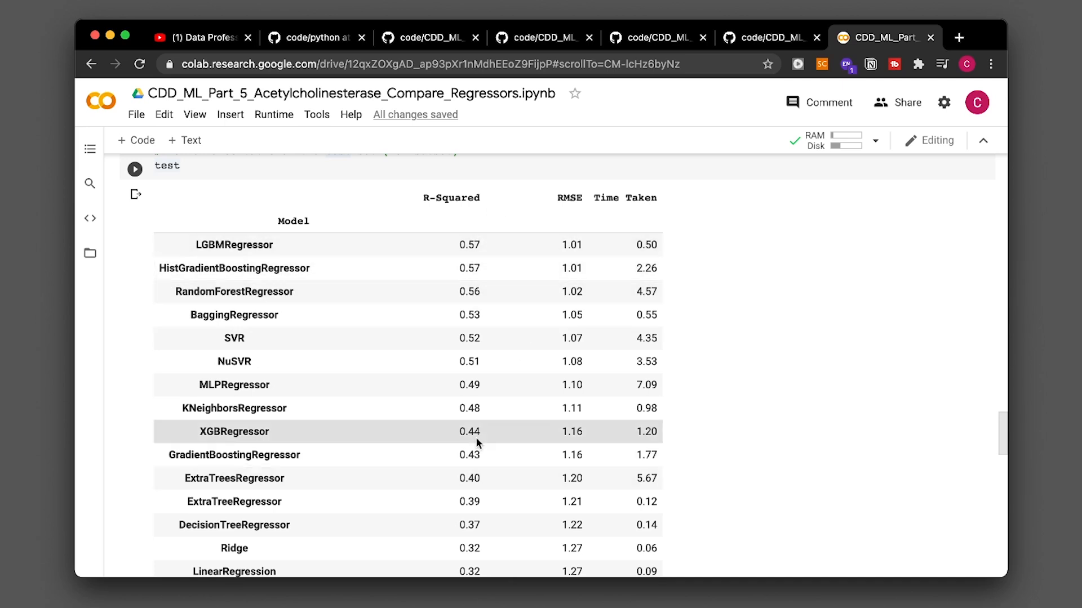
{"action": "scroll", "coordinate": [476, 440], "scroll_direction": "down", "scroll_amount": 2}
{"action": "scroll", "coordinate": [475, 439], "scroll_direction": "down", "scroll_amount": 4}
{"action": "scroll", "coordinate": [477, 439], "scroll_direction": "down", "scroll_amount": 3}
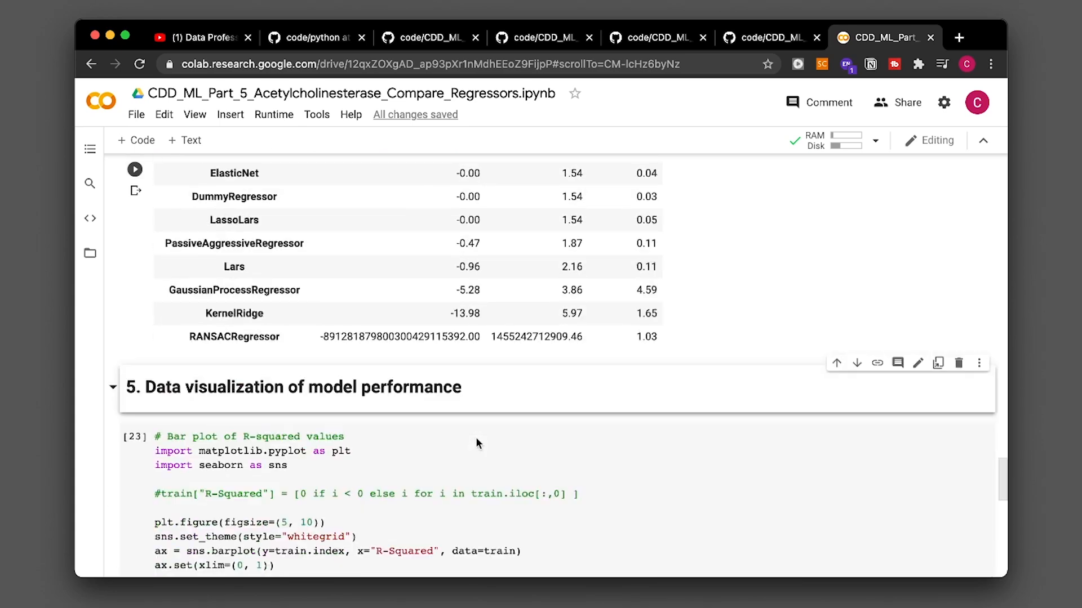
{"action": "scroll", "coordinate": [476, 437], "scroll_direction": "down", "scroll_amount": 3}
- Render the R-squared bar plot ranking all regressors, with LGBMRegressor on top
{"action": "left_click", "coordinate": [343, 322]}
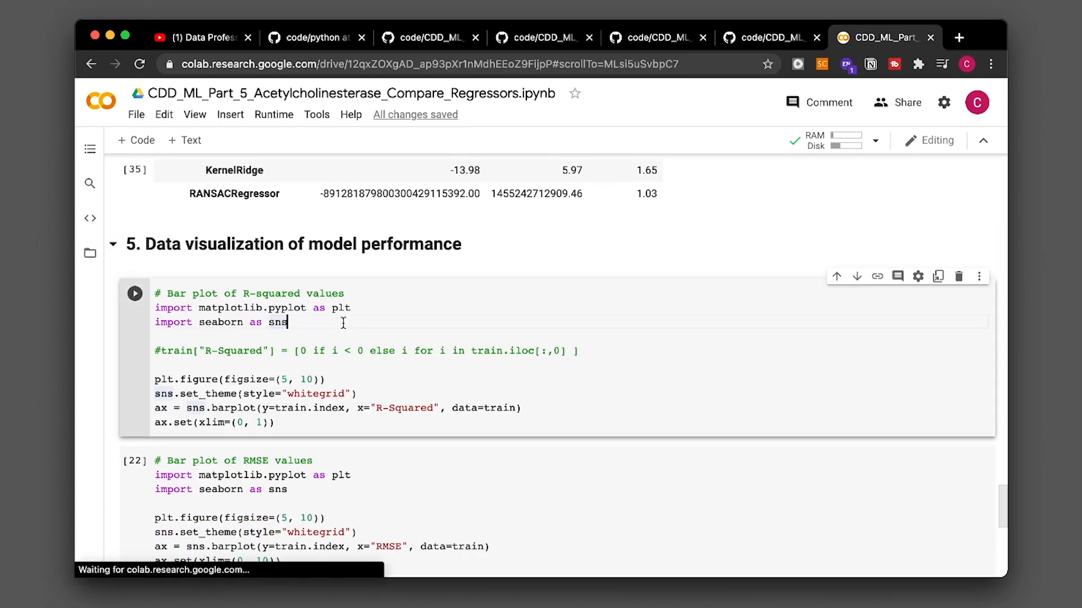
{"action": "left_click", "coordinate": [354, 337]}
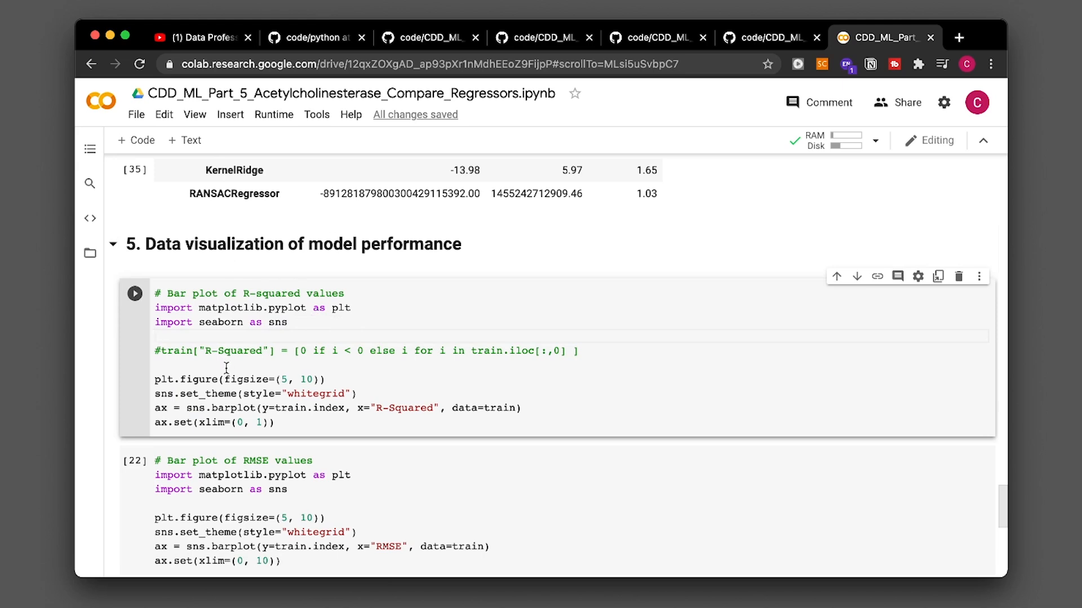
{"action": "key", "text": "shift+Return"}
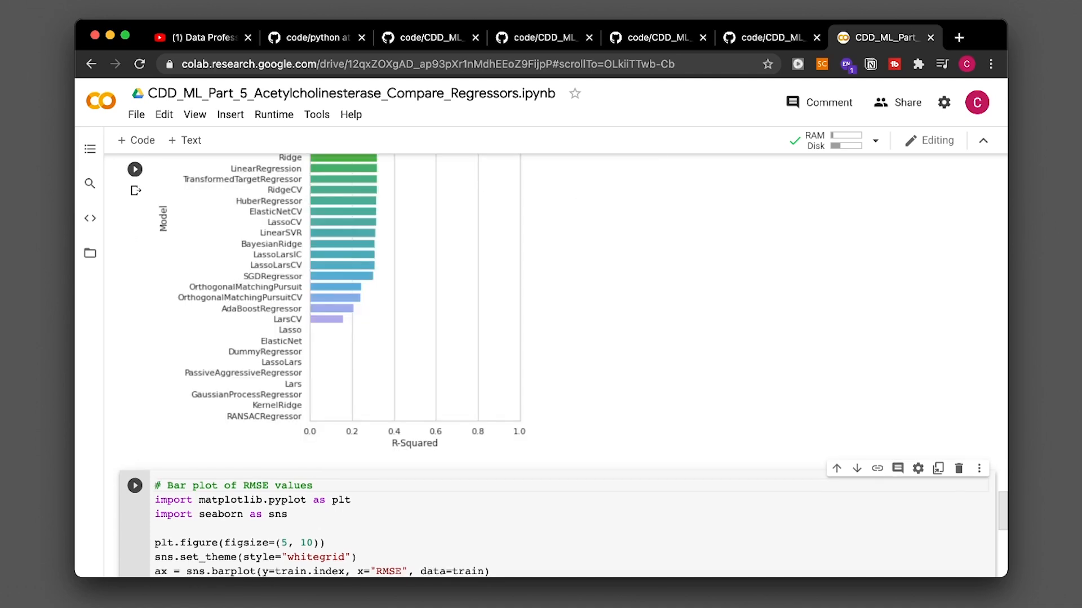
{"action": "scroll", "coordinate": [320, 475], "scroll_direction": "up", "scroll_amount": 4}
{"action": "scroll", "coordinate": [319, 475], "scroll_direction": "up", "scroll_amount": 1}
{"action": "scroll", "coordinate": [320, 476], "scroll_direction": "up", "scroll_amount": 1}
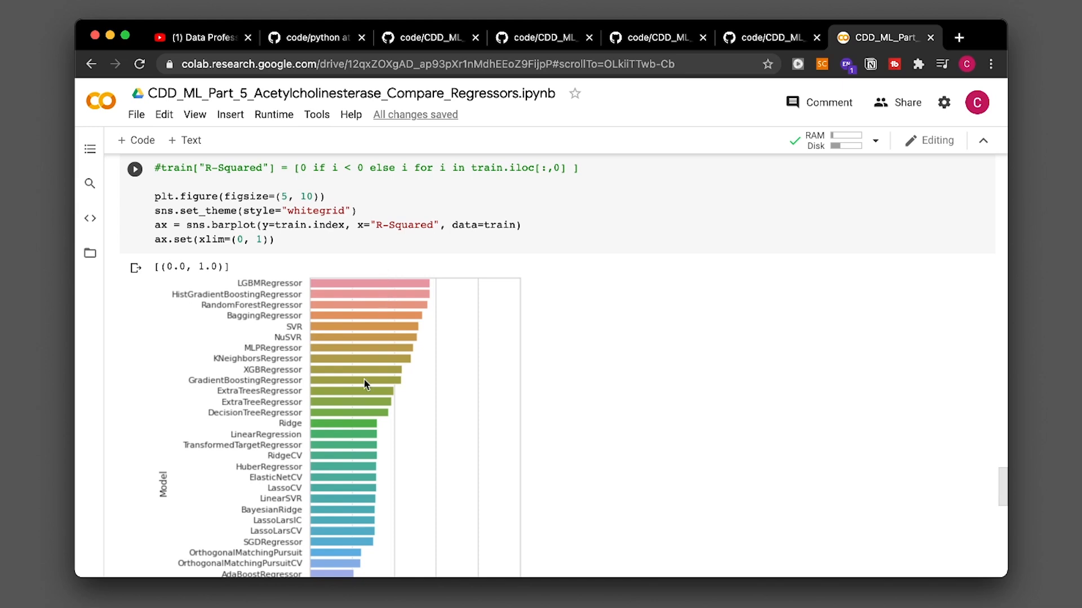
{"action": "scroll", "coordinate": [365, 385], "scroll_direction": "down", "scroll_amount": 5}
{"action": "scroll", "coordinate": [365, 384], "scroll_direction": "down", "scroll_amount": 1}
- Render the RMSE bar plot, where RANSACRegressor shows the largest error
{"action": "left_click", "coordinate": [290, 324]}
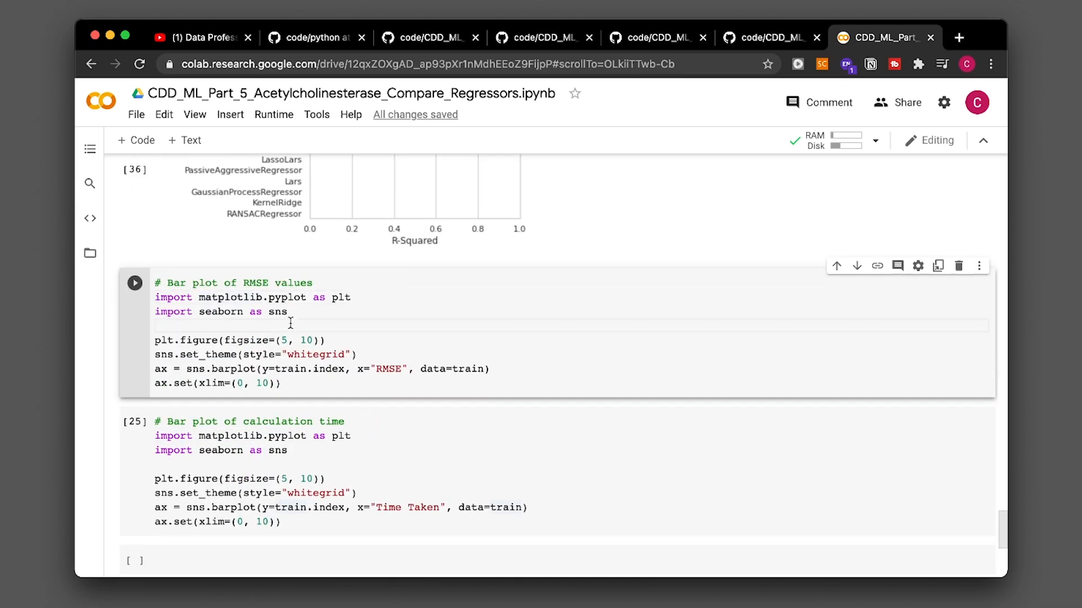
{"action": "key", "text": "shift+Return"}
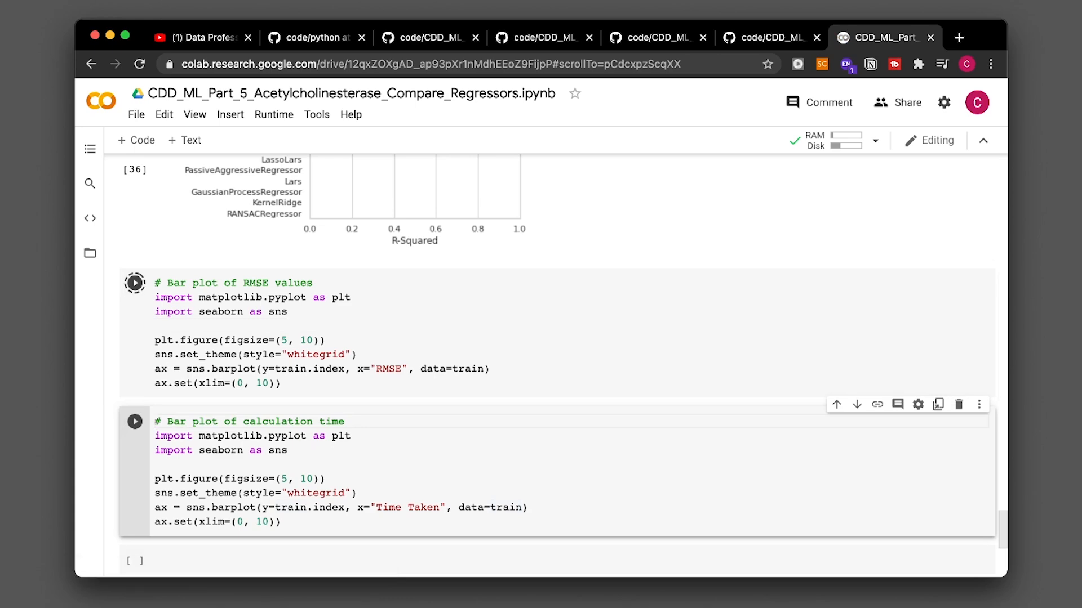
{"action": "scroll", "coordinate": [300, 326], "scroll_direction": "up", "scroll_amount": 1}
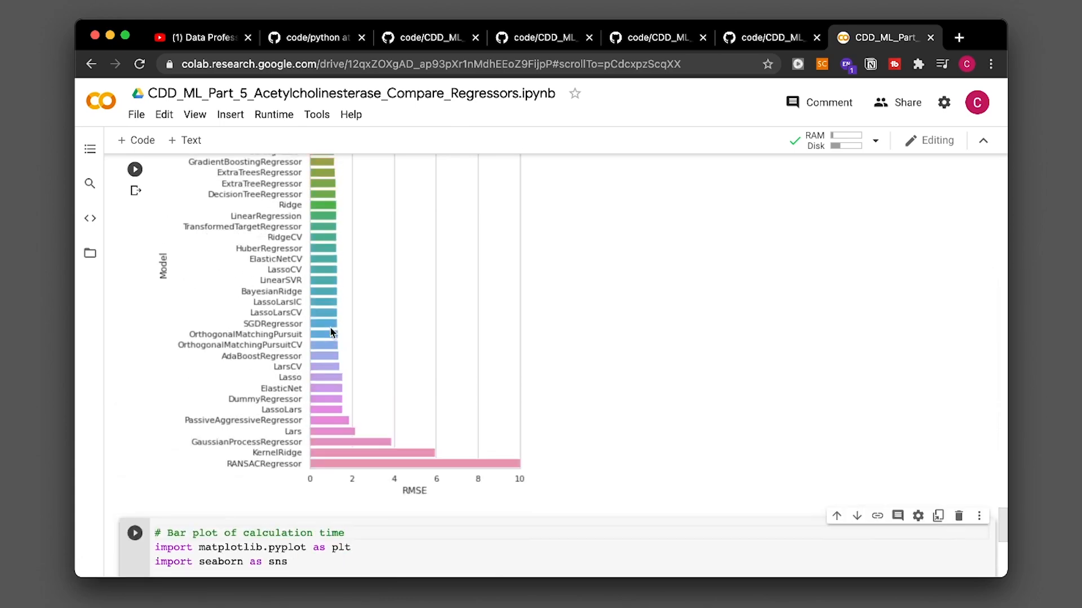
{"action": "scroll", "coordinate": [313, 330], "scroll_direction": "up", "scroll_amount": 3}
{"action": "scroll", "coordinate": [331, 332], "scroll_direction": "down", "scroll_amount": 1}
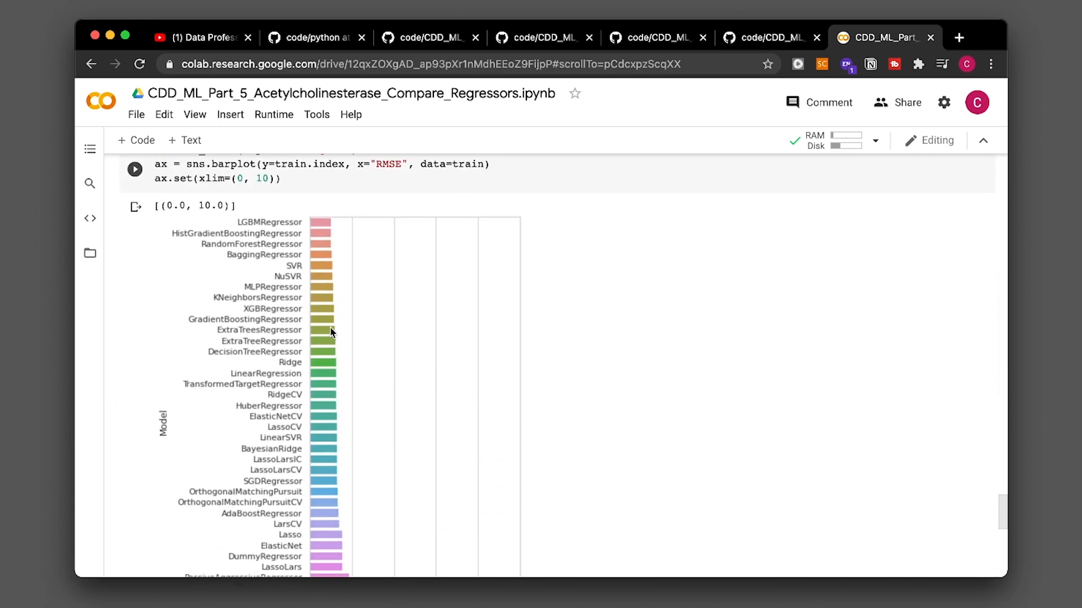
{"action": "scroll", "coordinate": [330, 331], "scroll_direction": "down", "scroll_amount": 3}
{"action": "scroll", "coordinate": [330, 333], "scroll_direction": "down", "scroll_amount": 2}
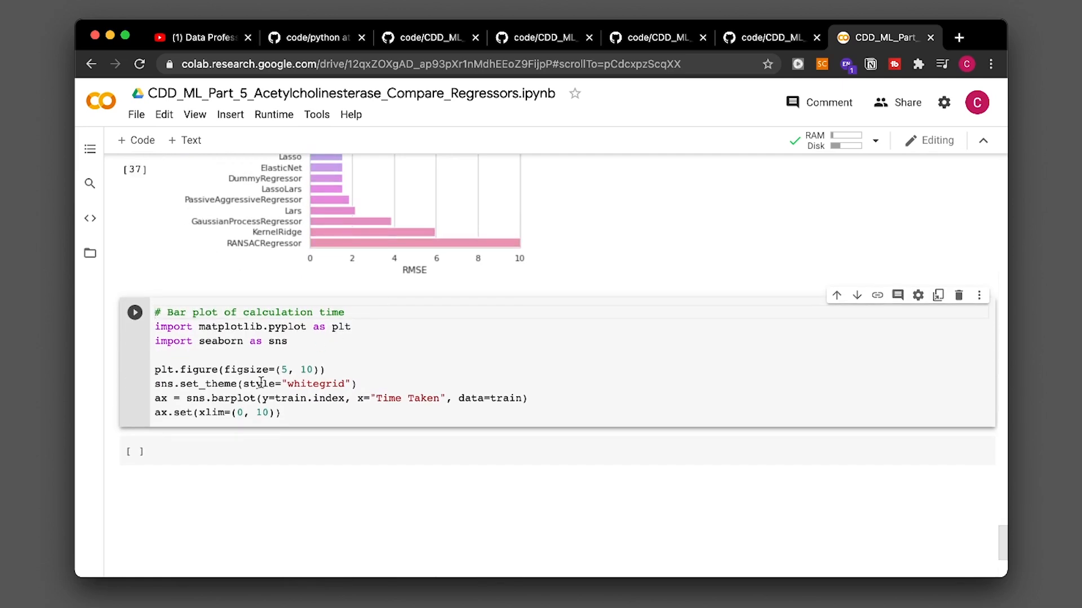
- Render the calculation-time bar plot, with MLPRegressor and GaussianProcessRegressor among the slowest
{"action": "left_click", "coordinate": [234, 355]}
{"action": "key", "text": "shift+Return"}
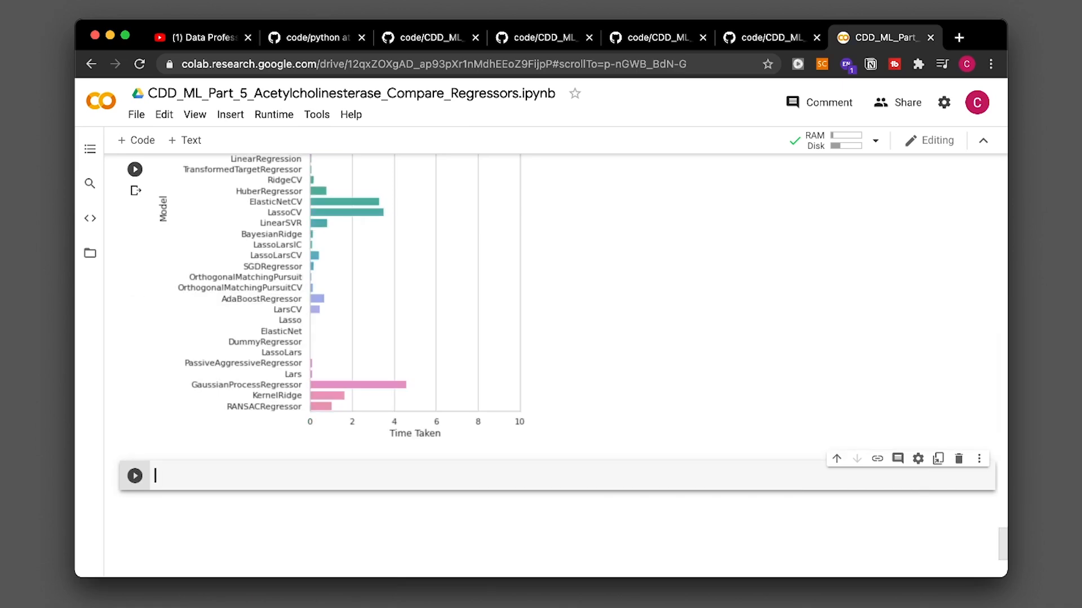
{"action": "scroll", "coordinate": [183, 371], "scroll_direction": "up", "scroll_amount": 4}
{"action": "scroll", "coordinate": [184, 378], "scroll_direction": "up", "scroll_amount": 1}
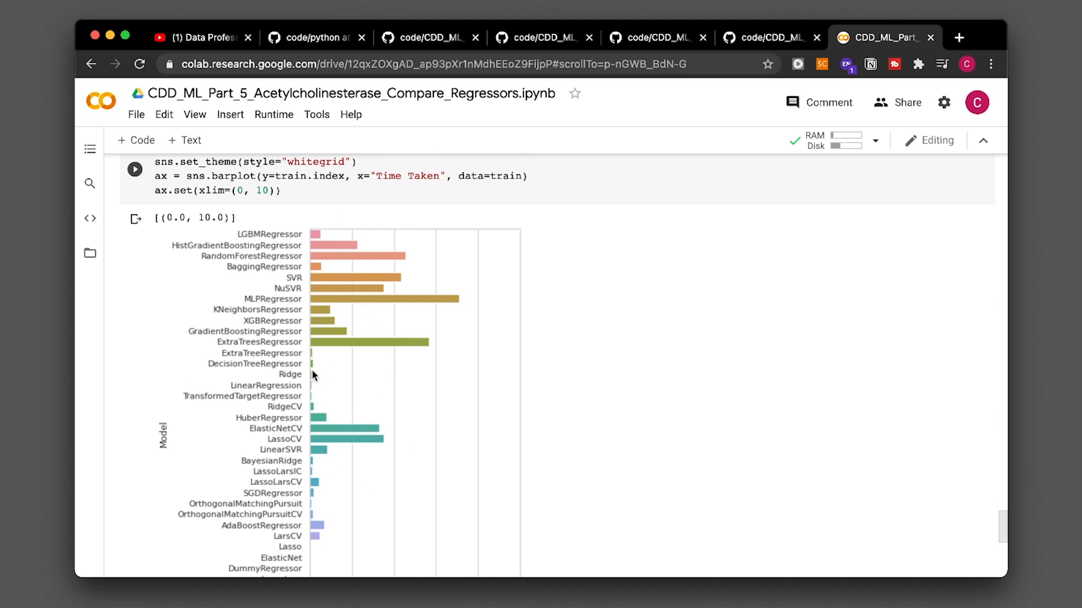
{"action": "key", "text": "shift+Return"}
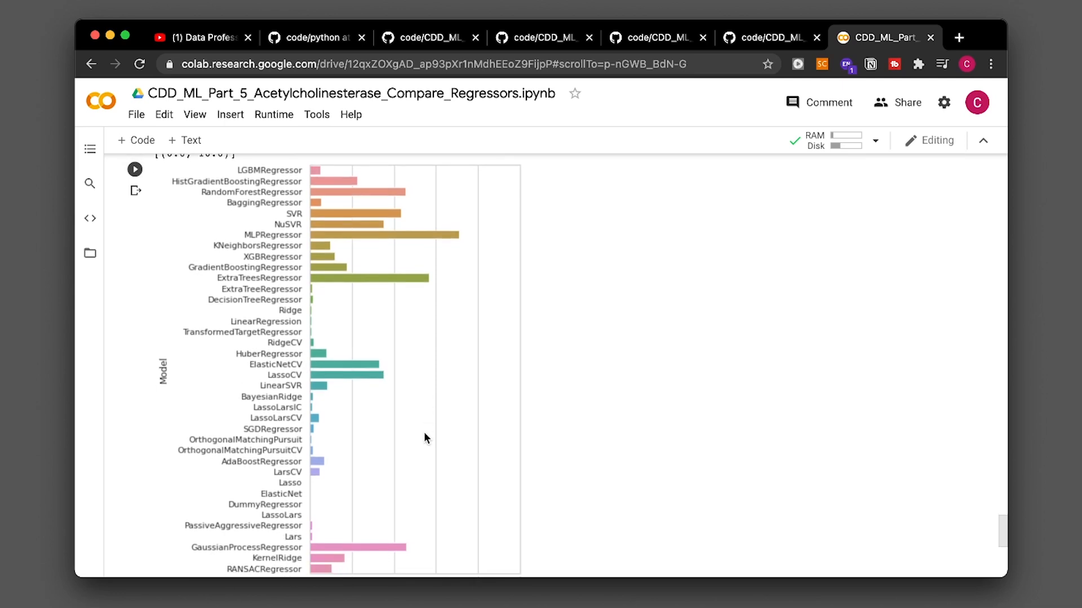